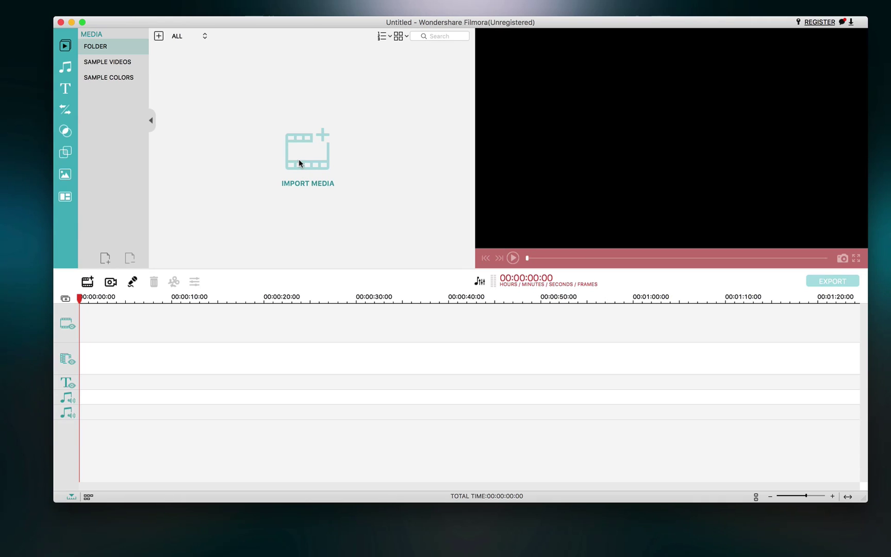
Step: Import the four MOV clips IMG_2953, IMG_2959, IMG_2976 and IMG_2981 into the media library
left_click(32, 556)
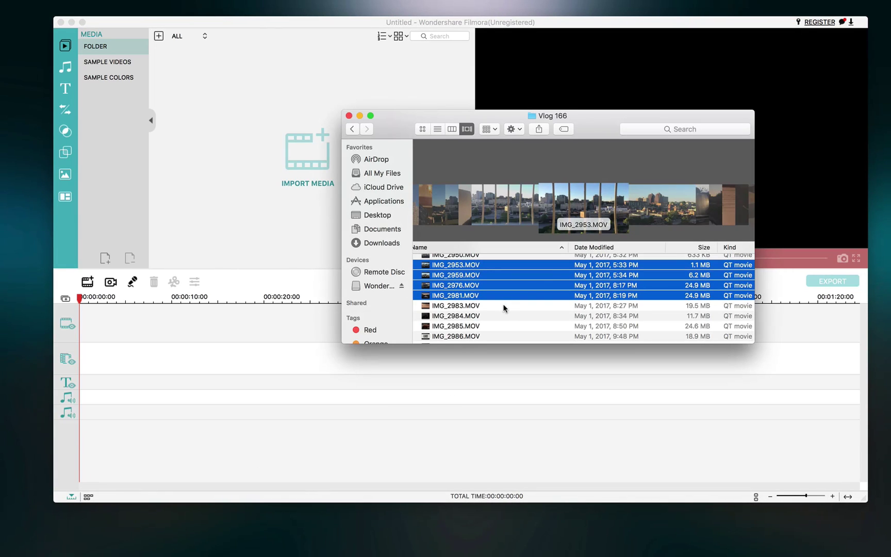
left_click_drag(543, 279, 297, 190)
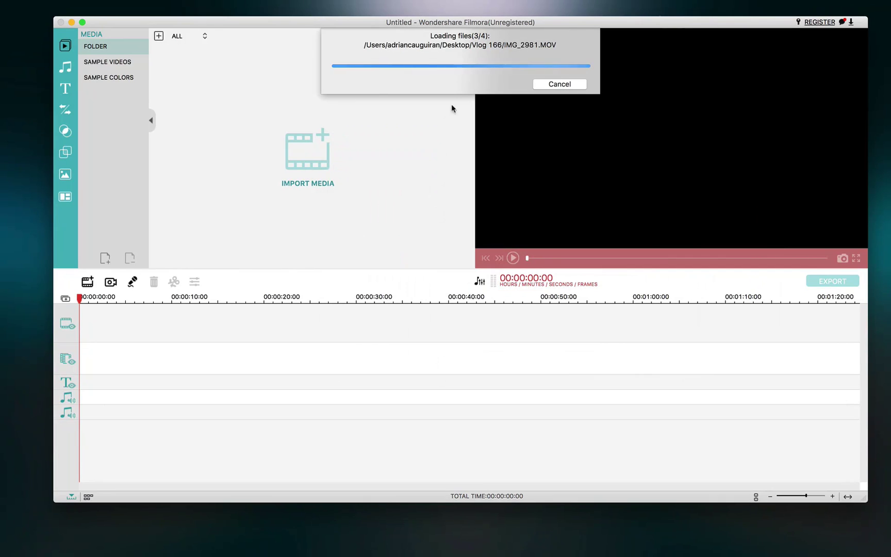
left_click(407, 96)
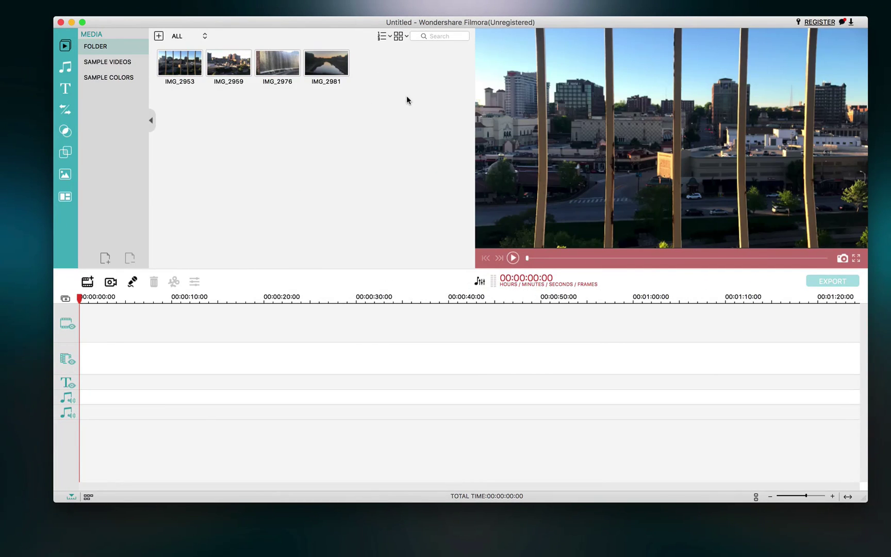
Step: Preview IMG_2959 by skimming forward through its footage
left_click(239, 54)
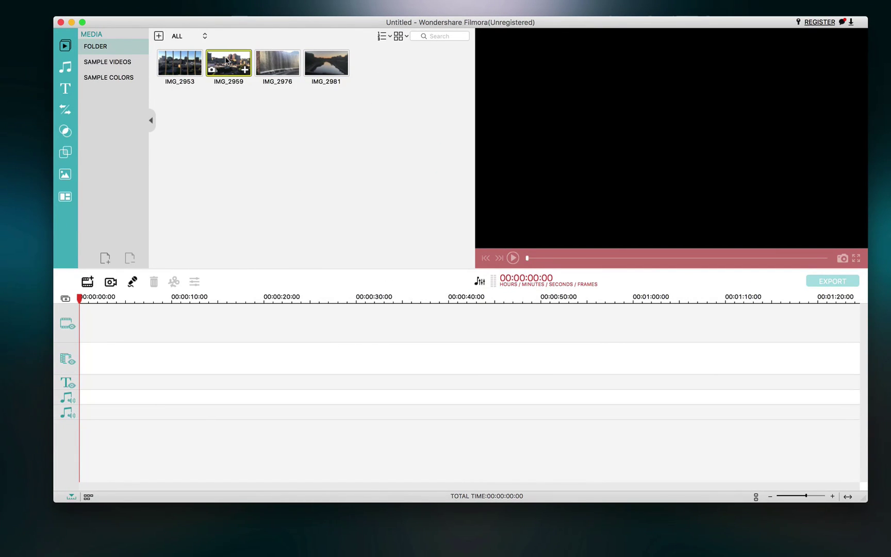
left_click_drag(528, 258, 733, 256)
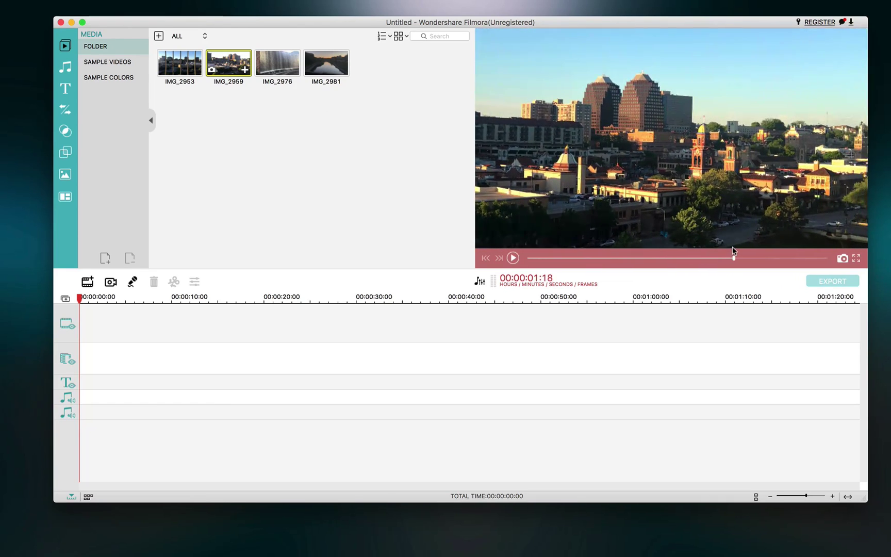
left_click(270, 195)
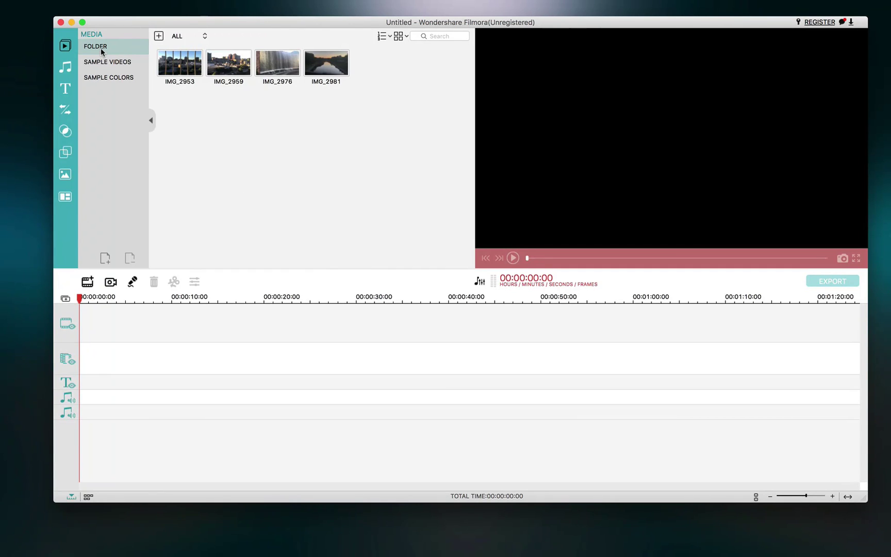
Step: Switch between the Music and Media libraries and scroll through the music tracks
left_click(66, 68)
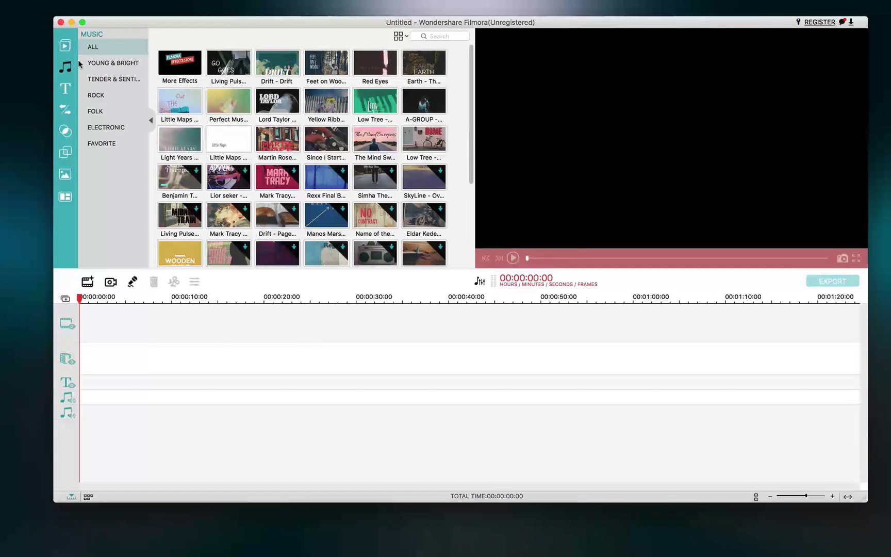
left_click(64, 50)
left_click(66, 67)
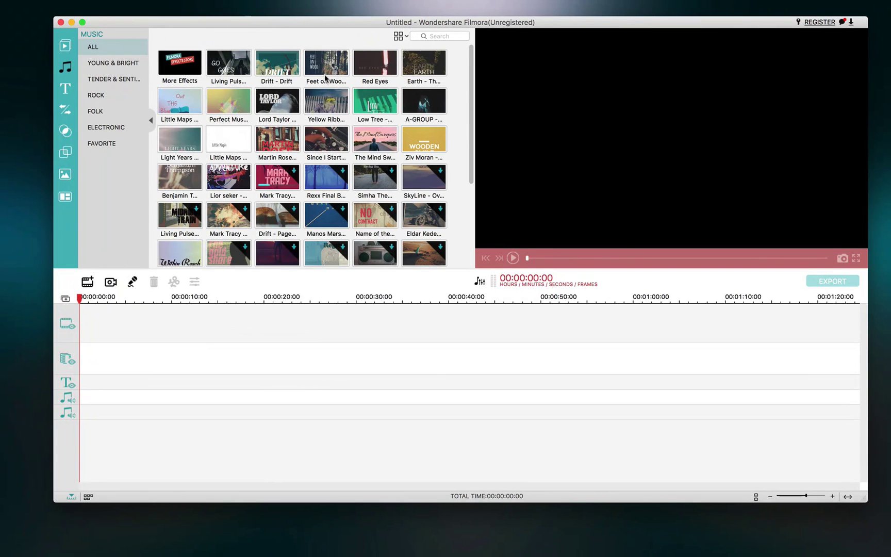
scroll(325, 78, "down", 3)
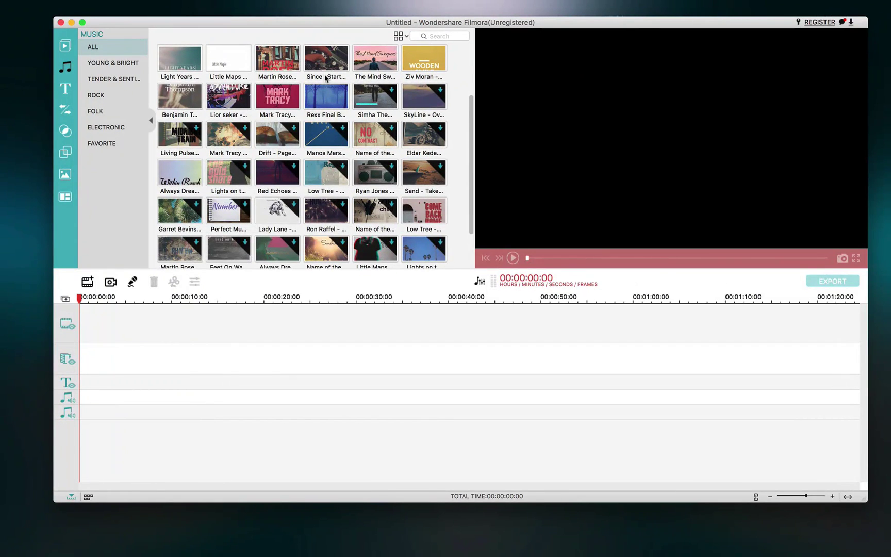
scroll(325, 77, "up", 3)
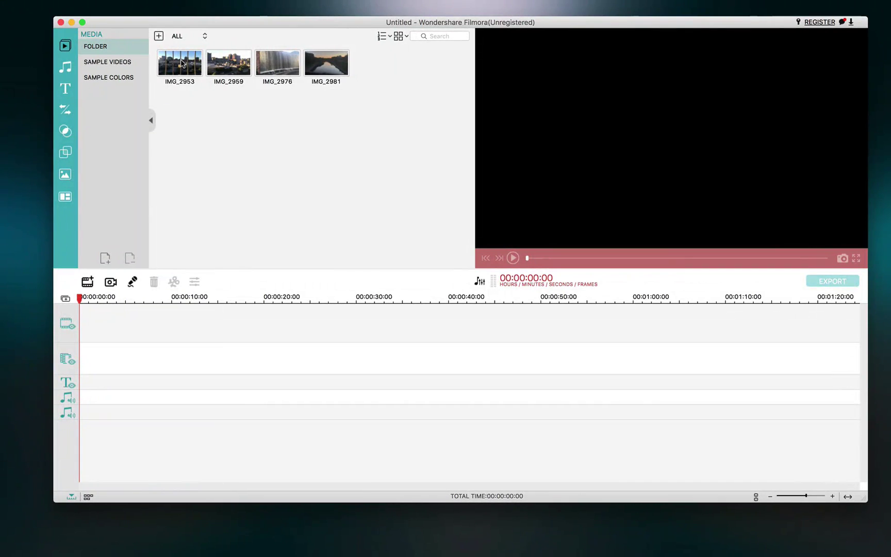
Step: Add IMG_2953 and IMG_2959, delete the short clip, then place IMG_2976 after IMG_2959
left_click(180, 62)
left_click_drag(99, 292, 98, 323)
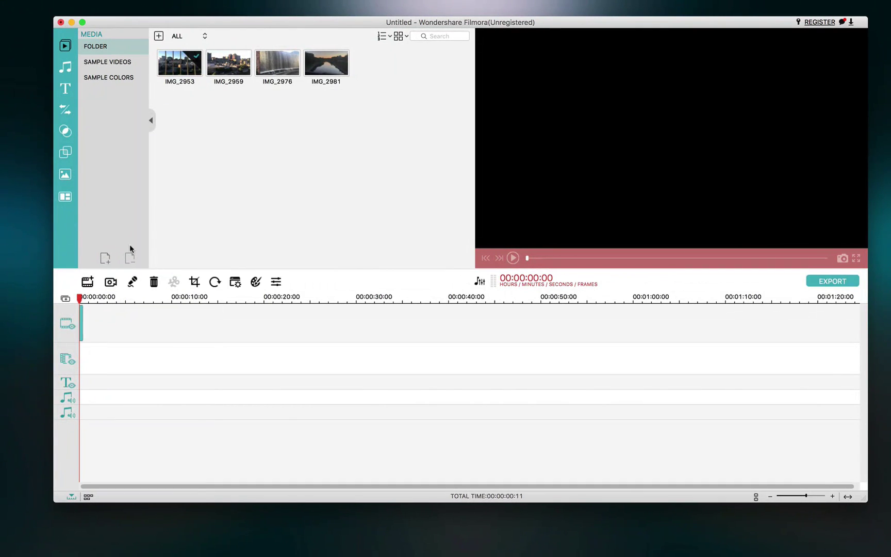
left_click(229, 63)
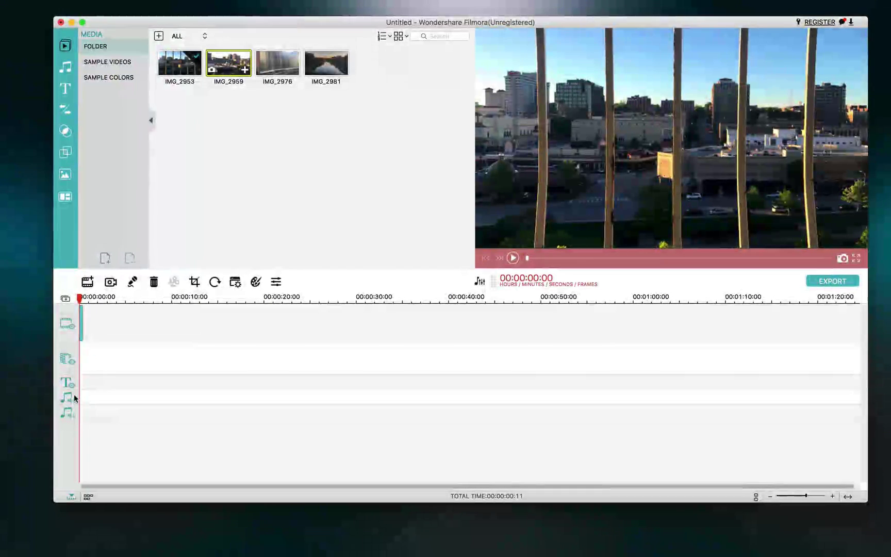
left_click_drag(74, 394, 98, 322)
key("Delete")
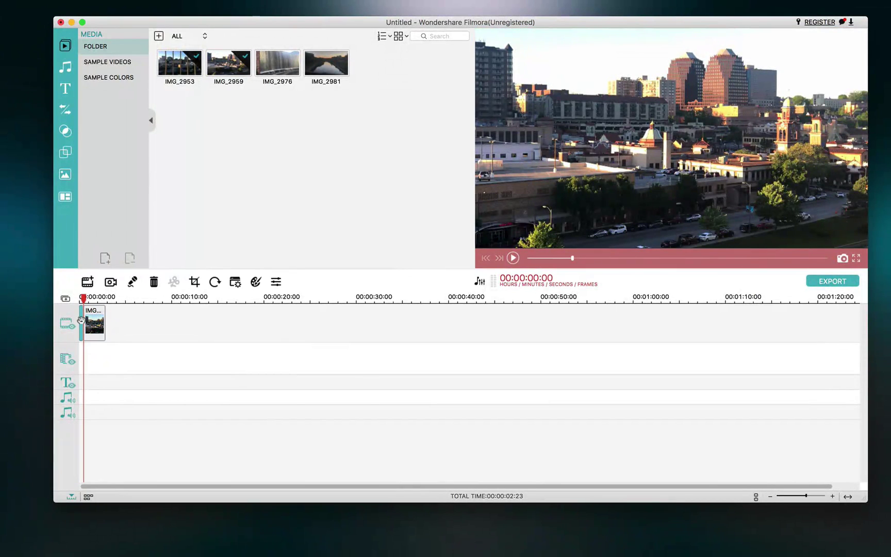
left_click(261, 69)
left_click_drag(278, 63, 125, 328)
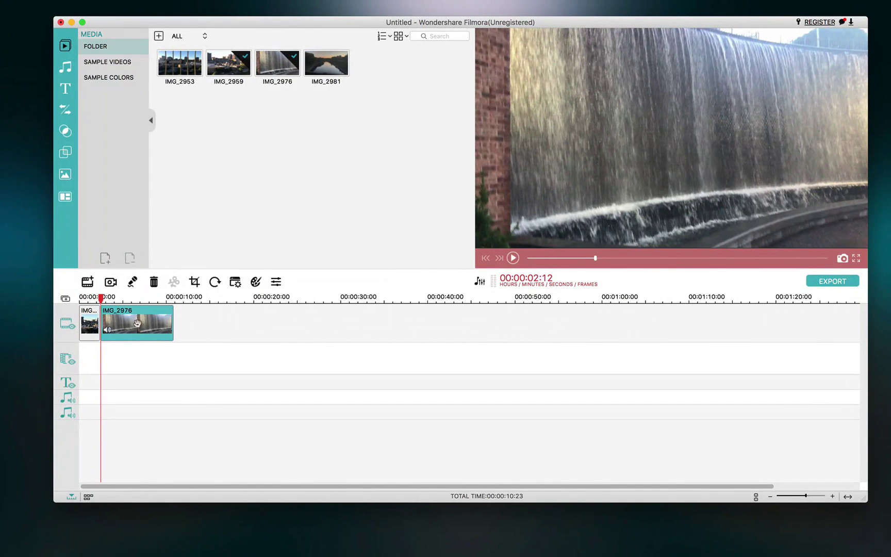
left_click_drag(101, 297, 147, 298)
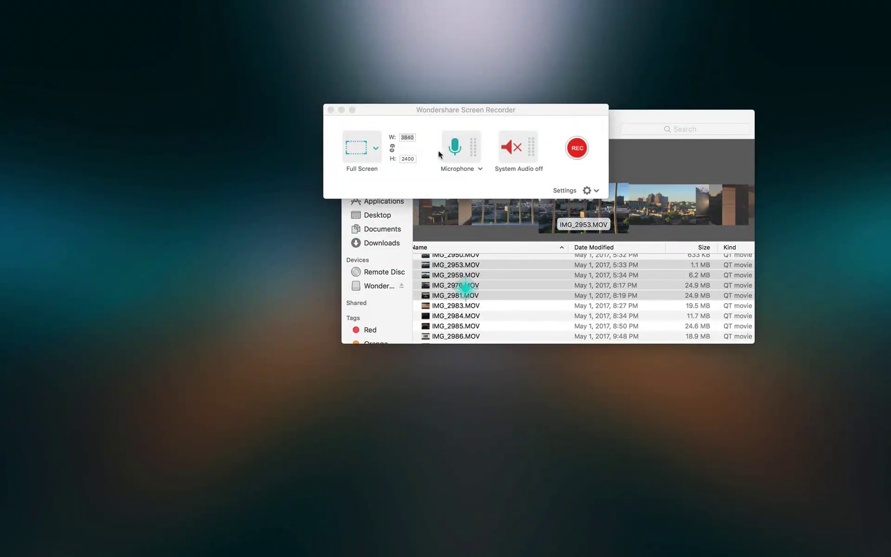
Step: Record a desktop screencast and bring the Screen Record folder window into view
left_click(577, 148)
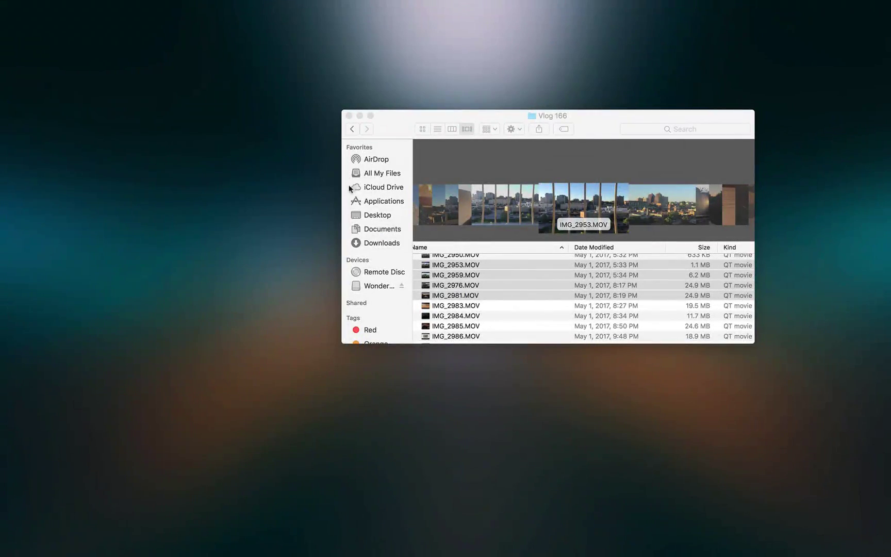
left_click_drag(403, 115, 336, 150)
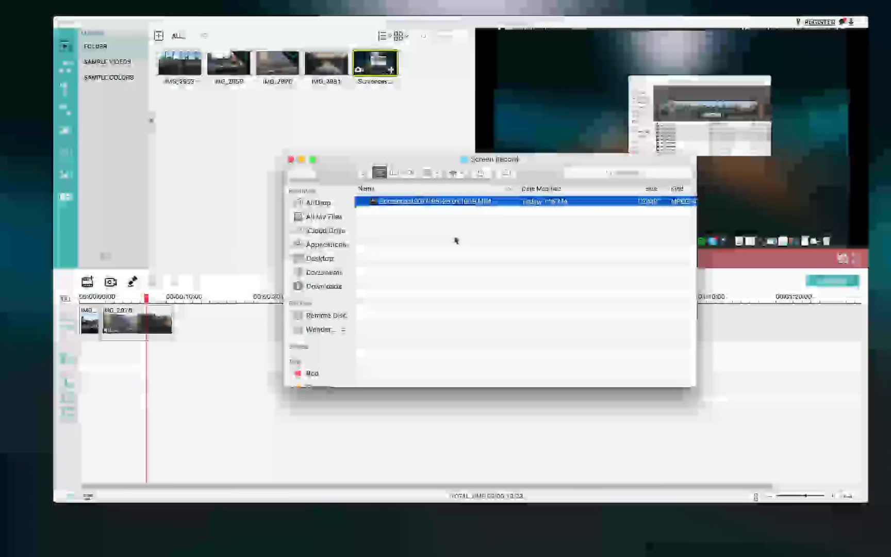
Step: Place the Screencast MP4 at the end of the timeline and scrub into it
left_click_drag(465, 203, 246, 330)
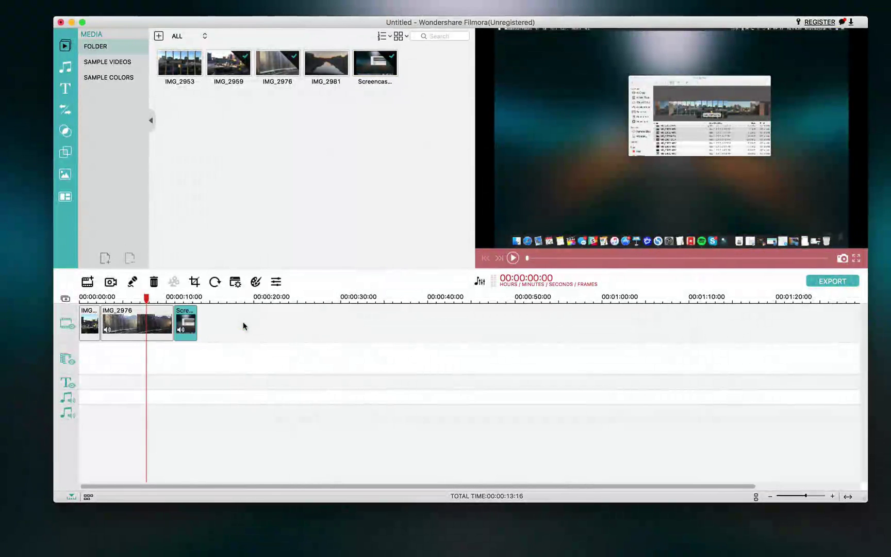
left_click(186, 314)
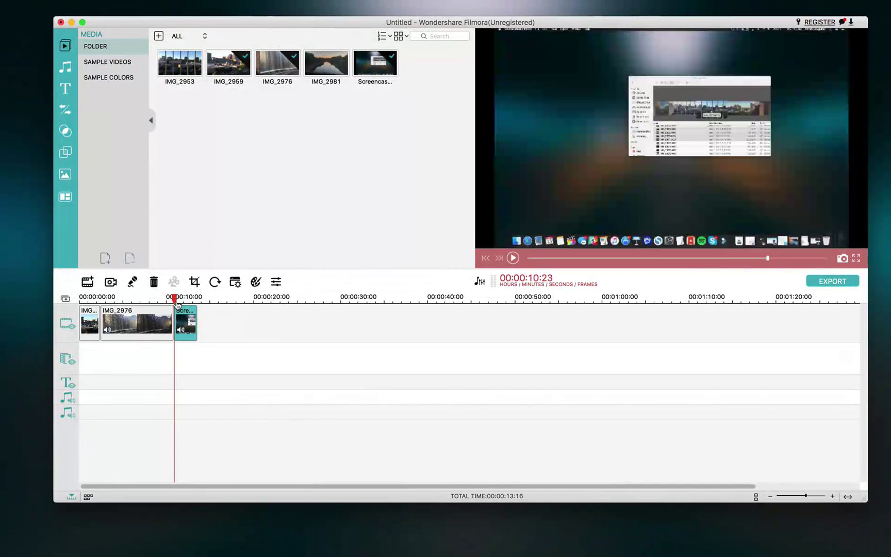
left_click_drag(175, 299, 188, 301)
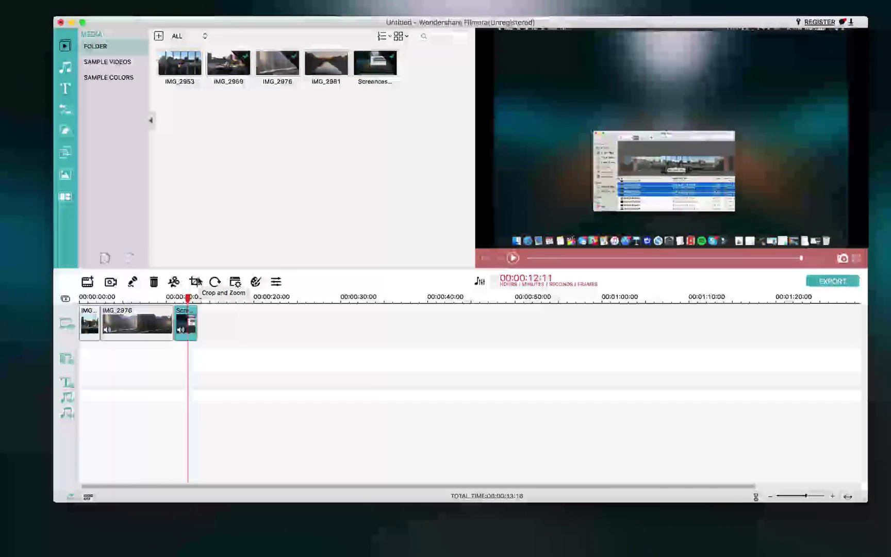
left_click(234, 282)
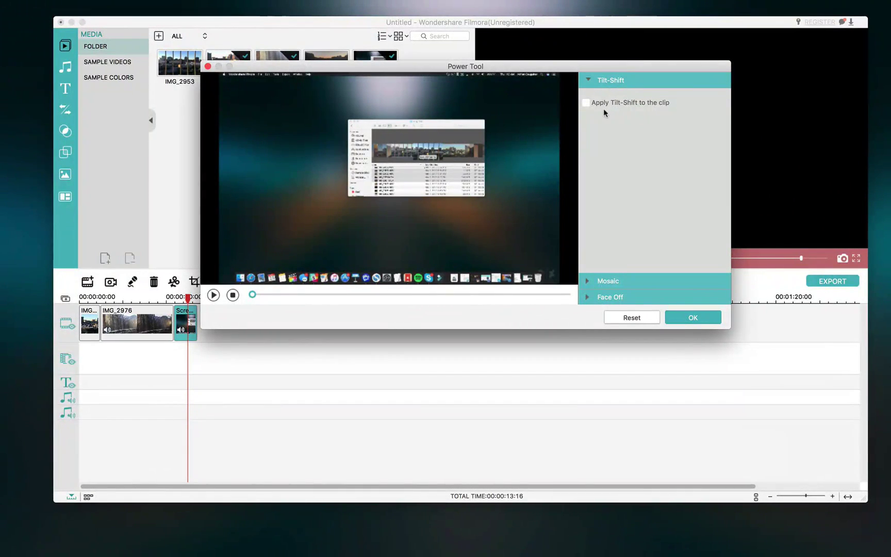
left_click(587, 280)
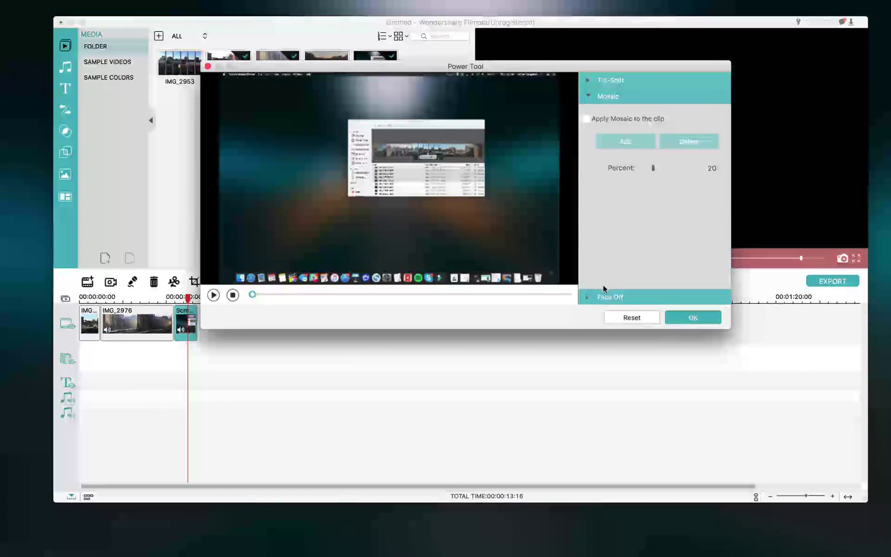
left_click(682, 317)
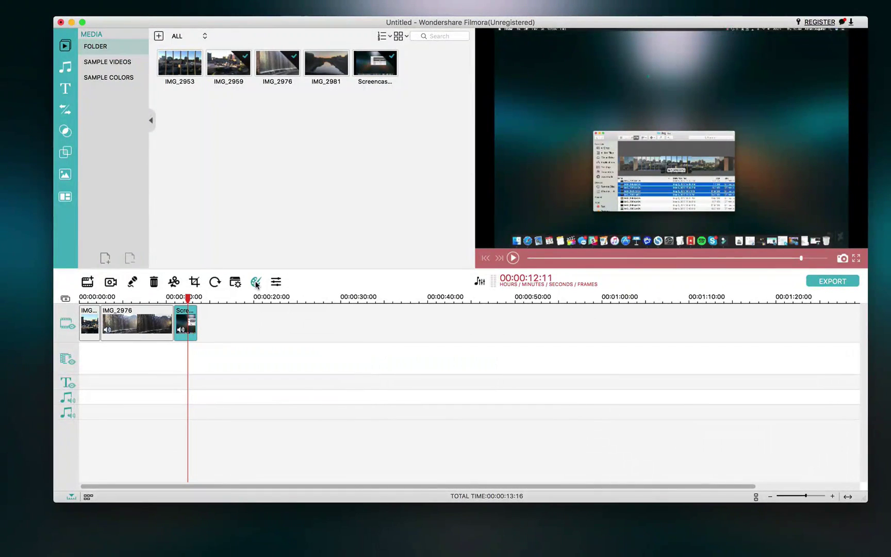
left_click(256, 283)
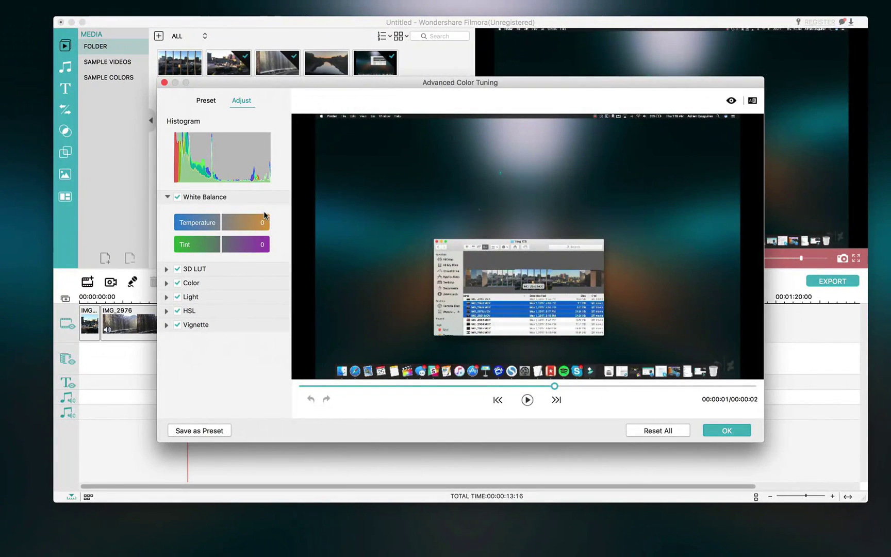
left_click(718, 431)
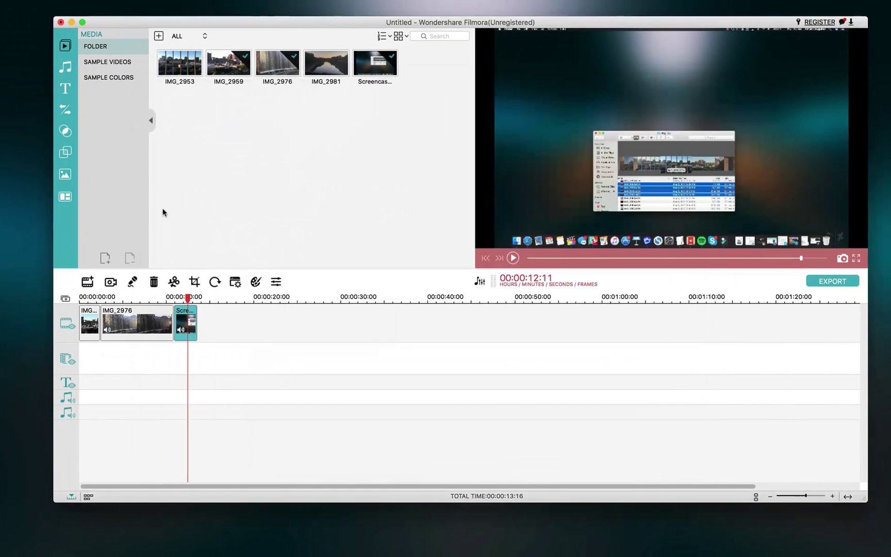
Step: Raise the screencast clip's brightness to 29 and apply the change
left_click(275, 282)
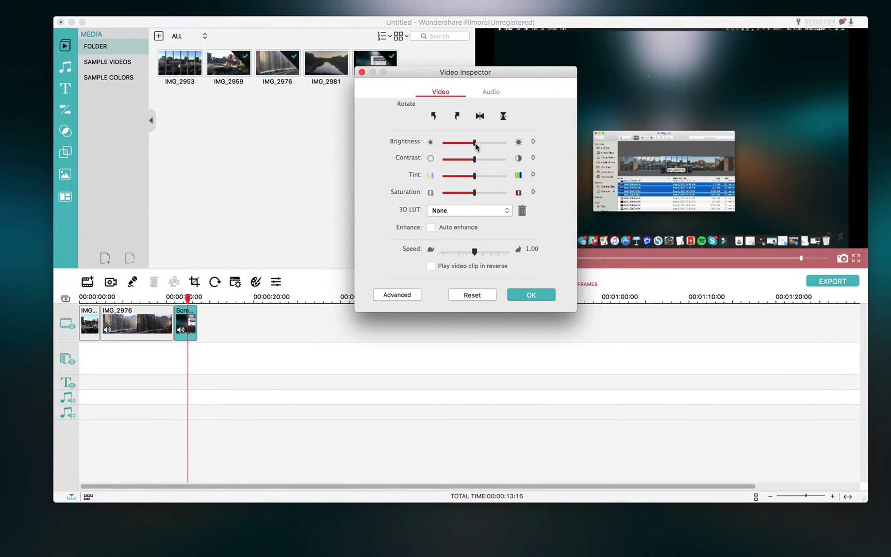
mouse_move(476, 146)
left_mouse_down()
mouse_move(494, 145)
mouse_move(484, 145)
left_mouse_up()
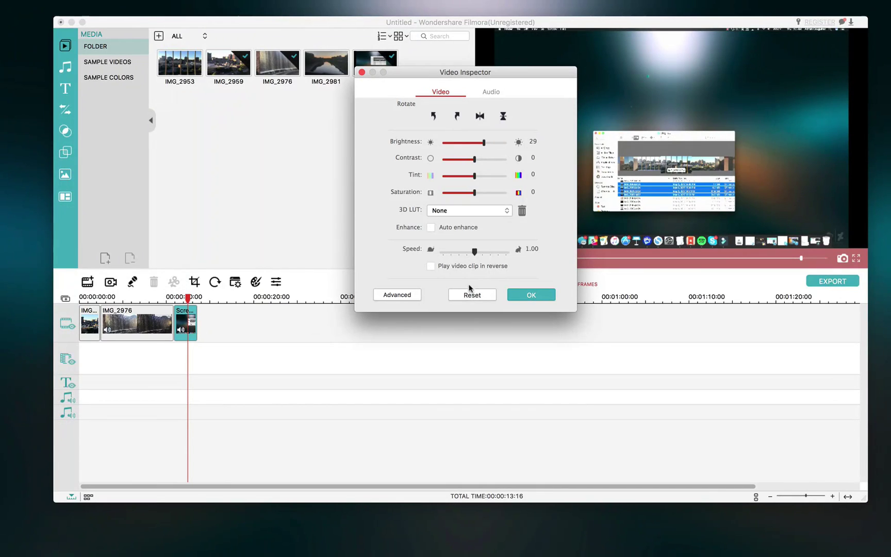
left_click(524, 293)
Step: Adjust the opening city clip's brightness and contrast, check its audio settings, and apply
left_click(135, 322)
left_click(101, 298)
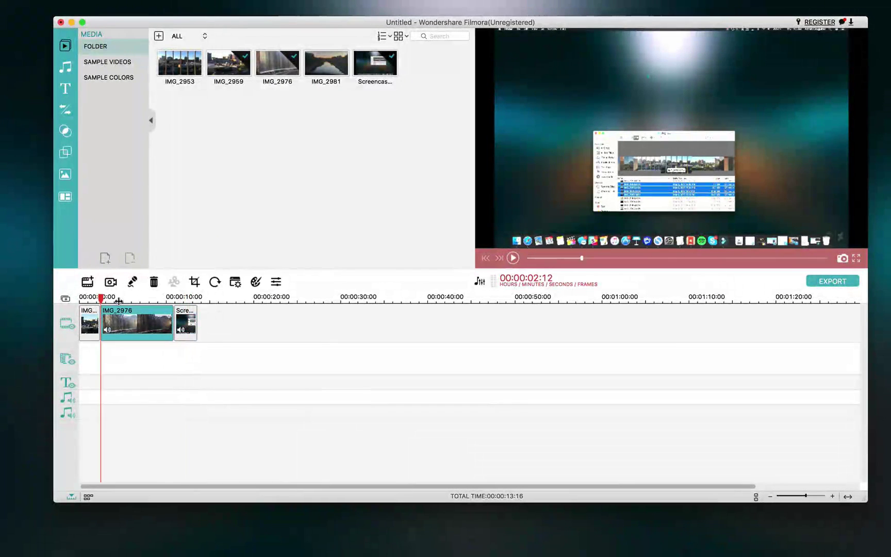
left_click(126, 299)
left_click(88, 298)
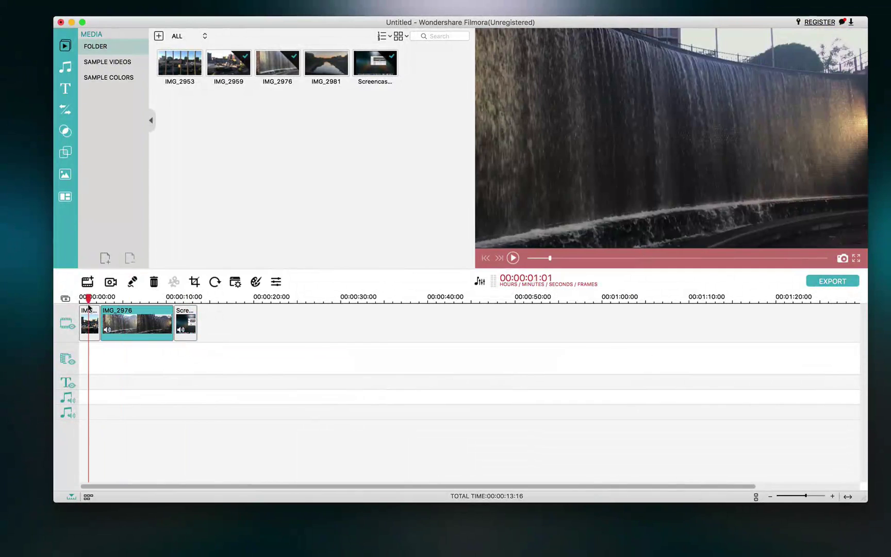
left_click(88, 312)
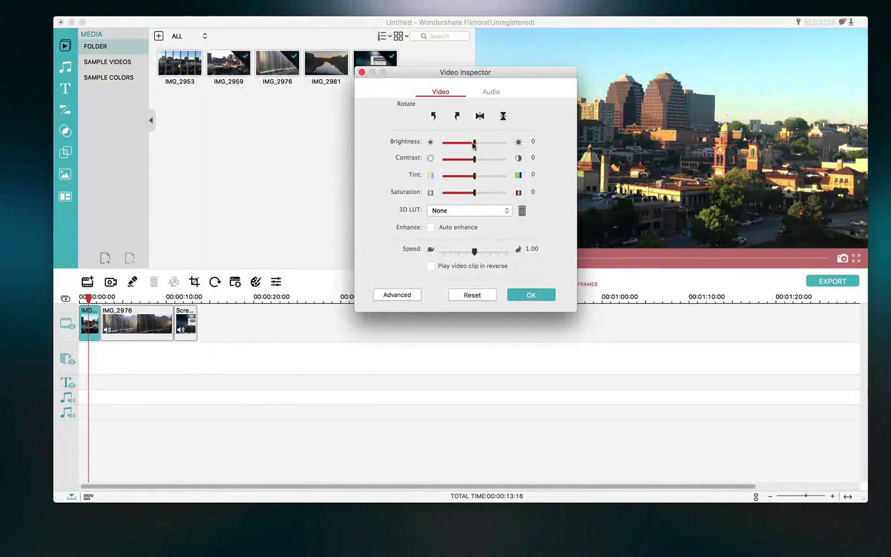
mouse_move(473, 142)
left_mouse_down()
mouse_move(488, 143)
mouse_move(462, 143)
left_mouse_up()
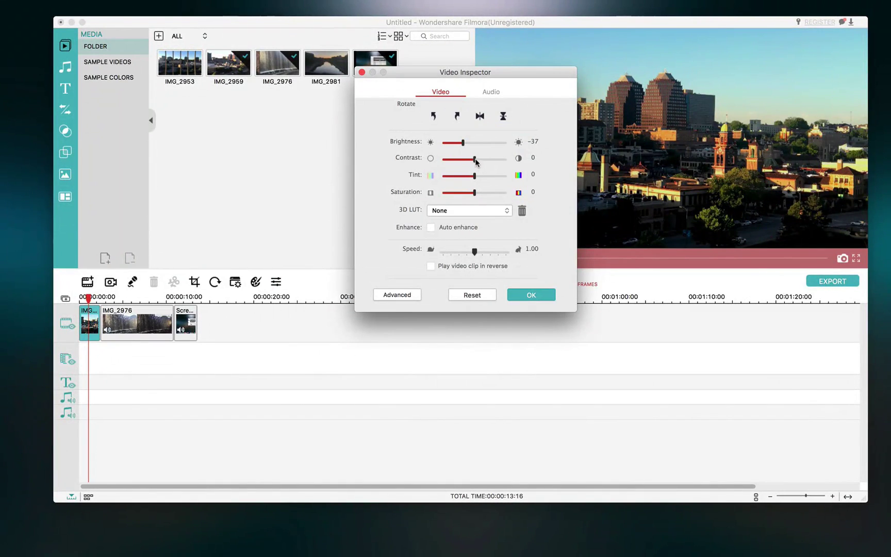
left_click_drag(483, 162, 485, 161)
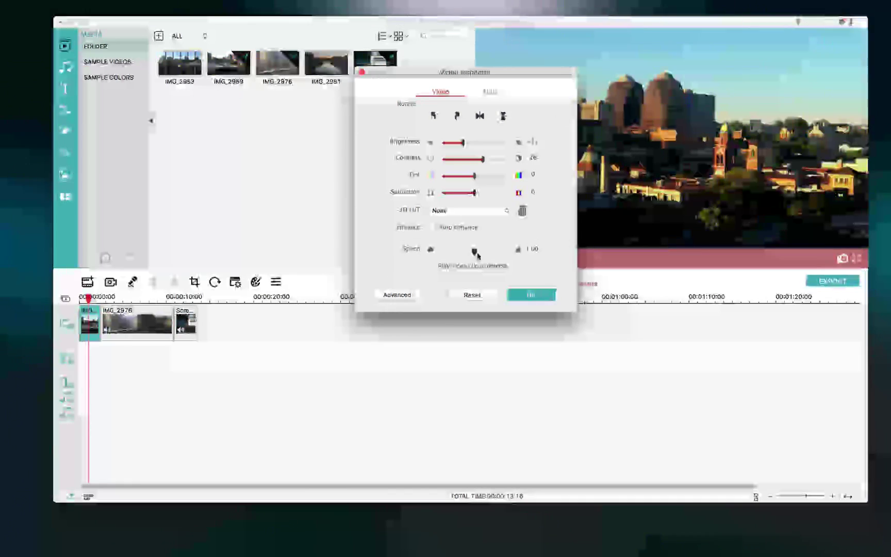
left_click(493, 92)
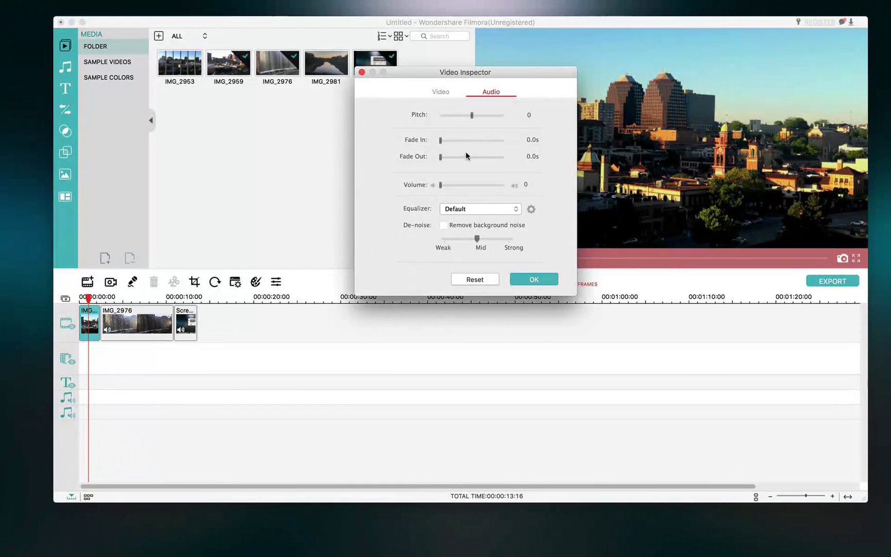
left_click(539, 281)
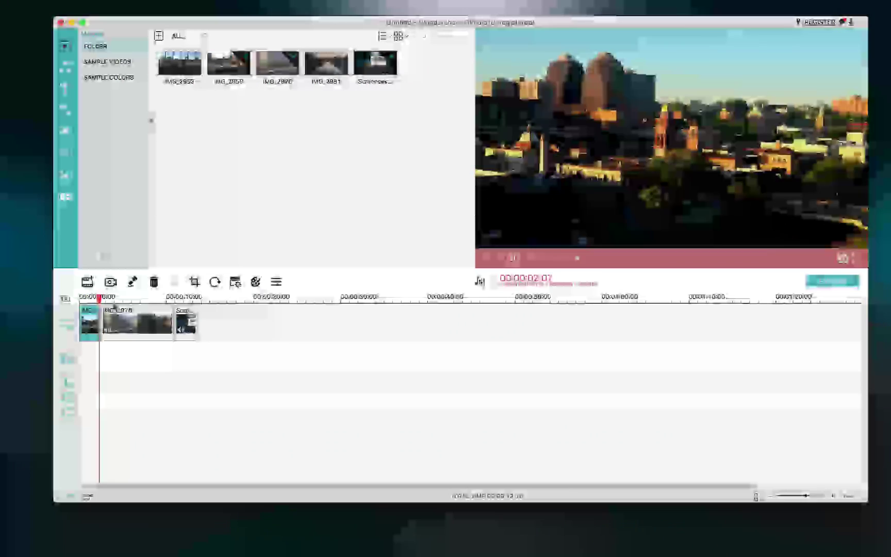
Step: Stop playback, zoom the timeline out and back in, and show the music library
key("space")
key("super+minus")
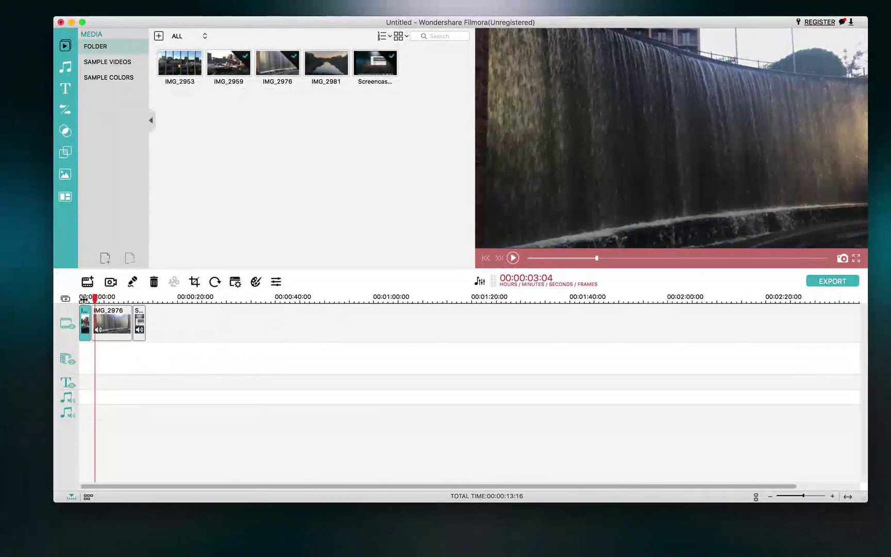
key("super+equal")
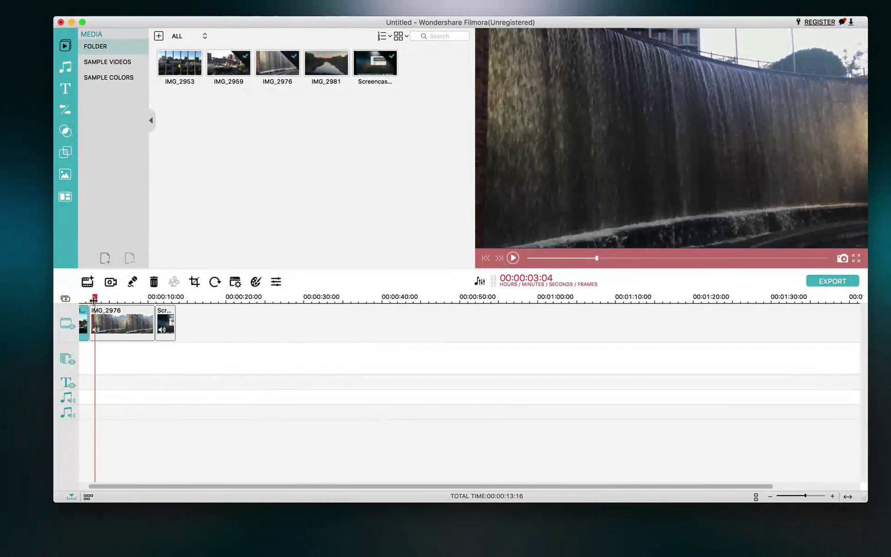
left_click(65, 67)
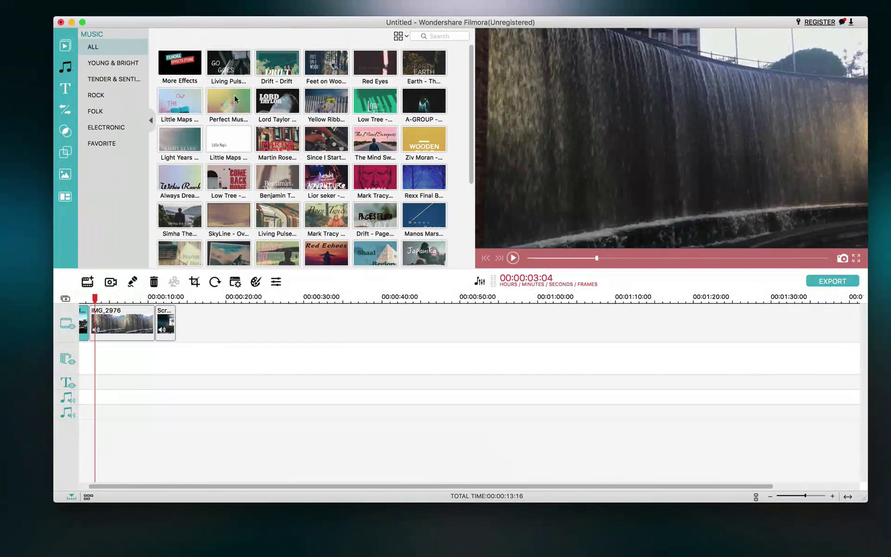
Step: Add the Drift - Drift track to the audio track starting at 00:00
left_click(277, 65)
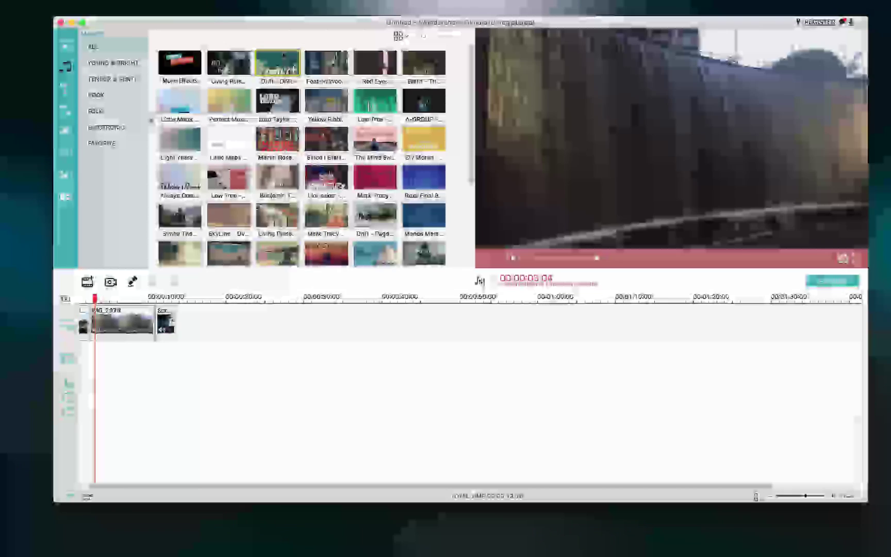
left_click_drag(277, 64, 68, 348)
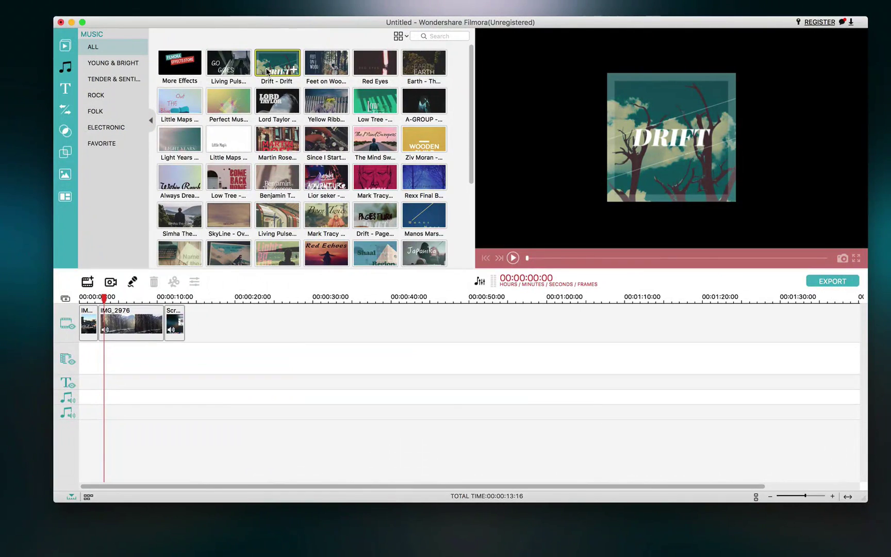
left_click(291, 70)
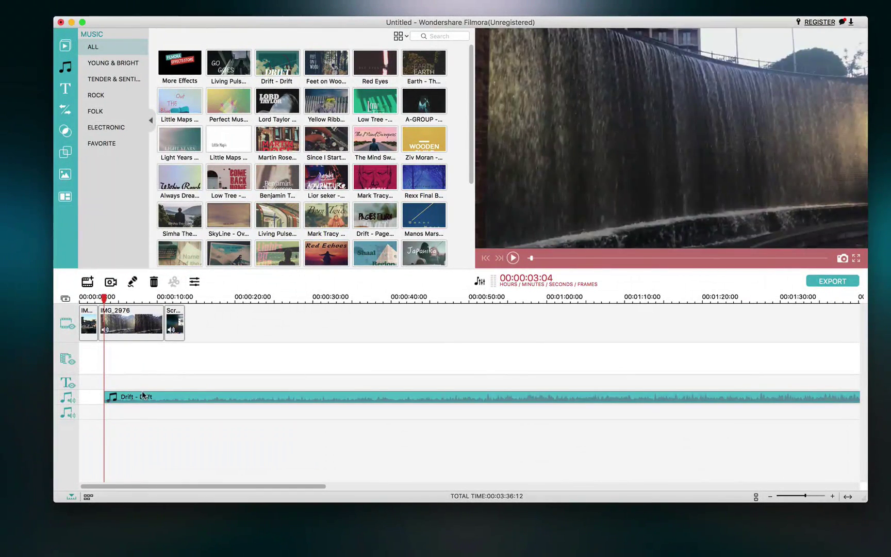
left_click_drag(143, 396, 119, 396)
Step: Play back the project with the music, then browse the FOLK and ROCK categories
key("space")
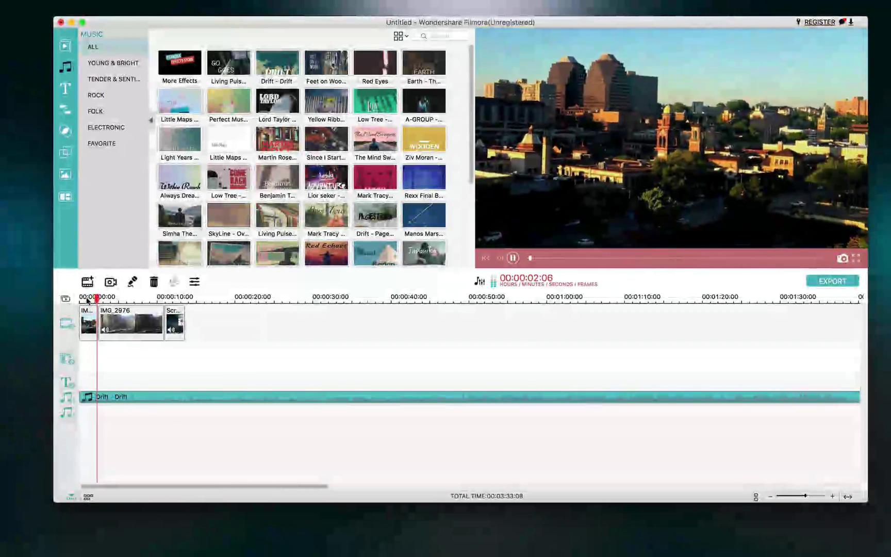
key("space")
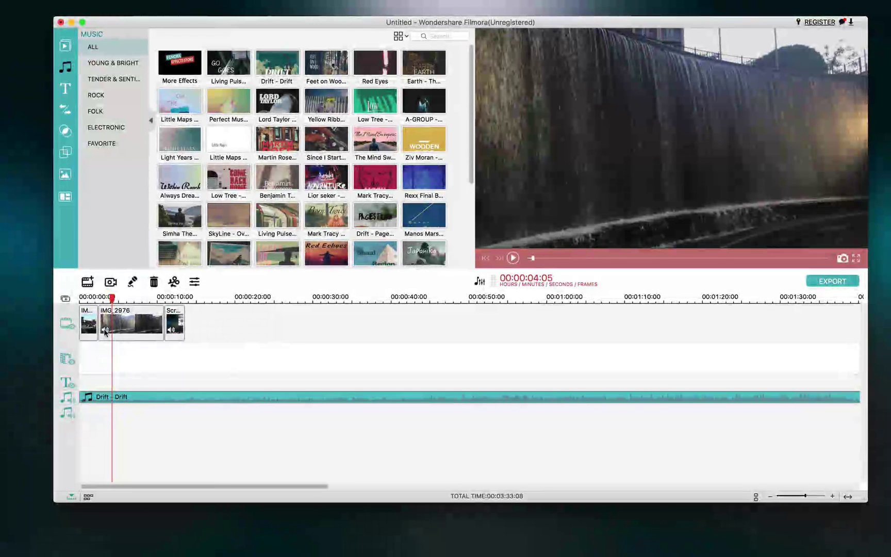
left_click(119, 114)
left_click(117, 97)
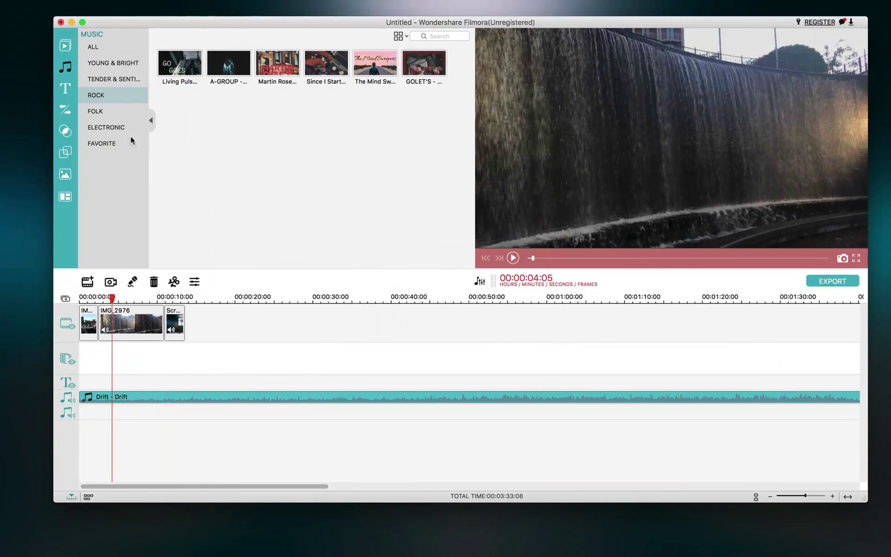
left_click(65, 94)
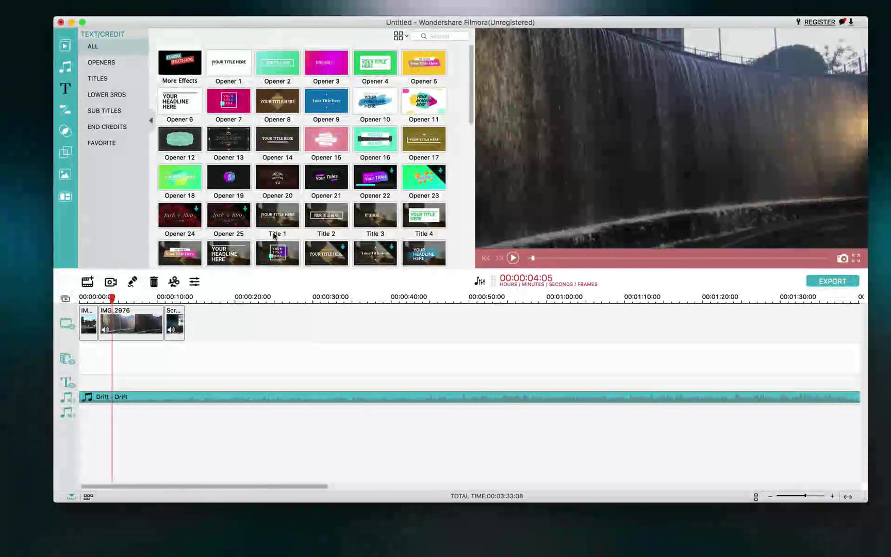
Step: Preview the Title 8 template, then place Title 1 on the title track at the playhead
scroll(274, 236, "down", 5)
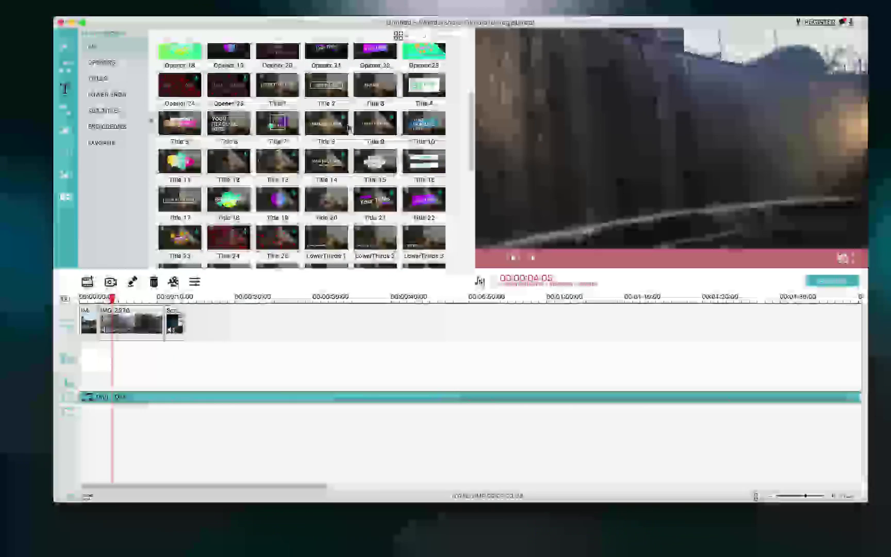
left_click(334, 133)
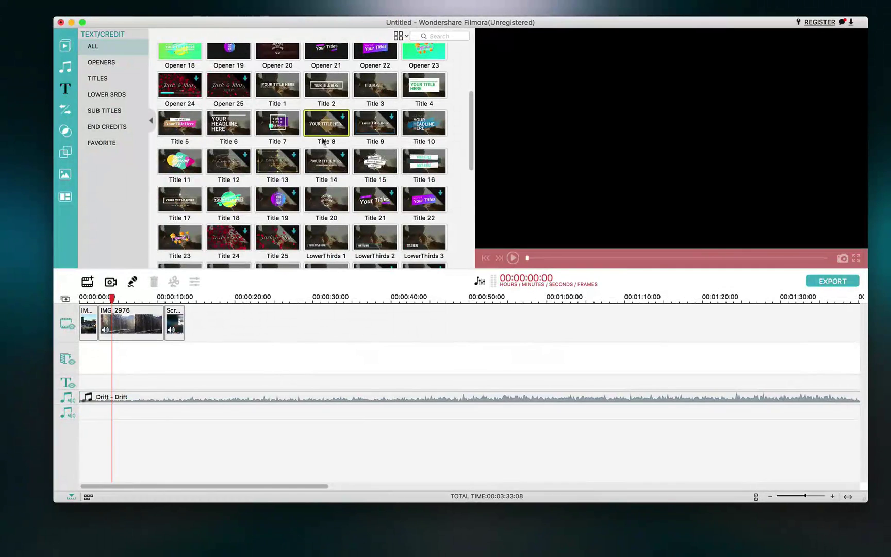
scroll(300, 187, "up", 4)
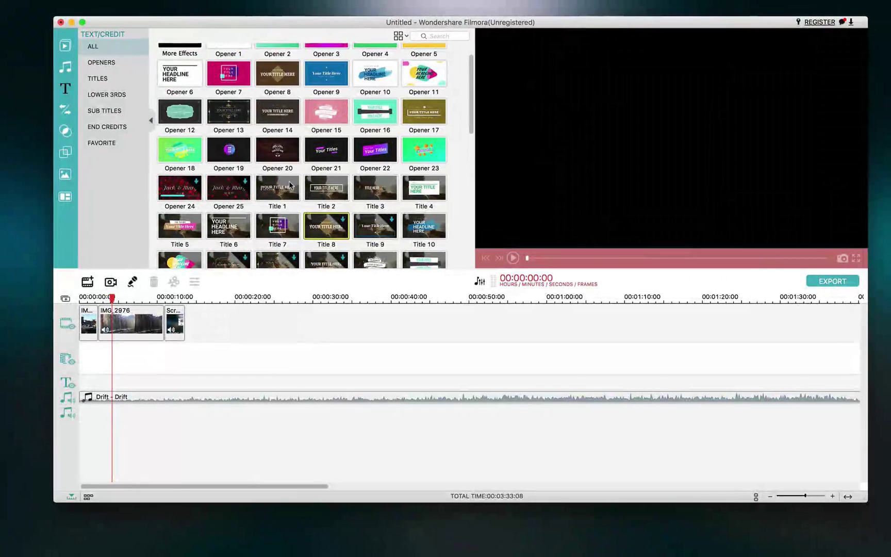
left_click_drag(293, 195, 132, 381)
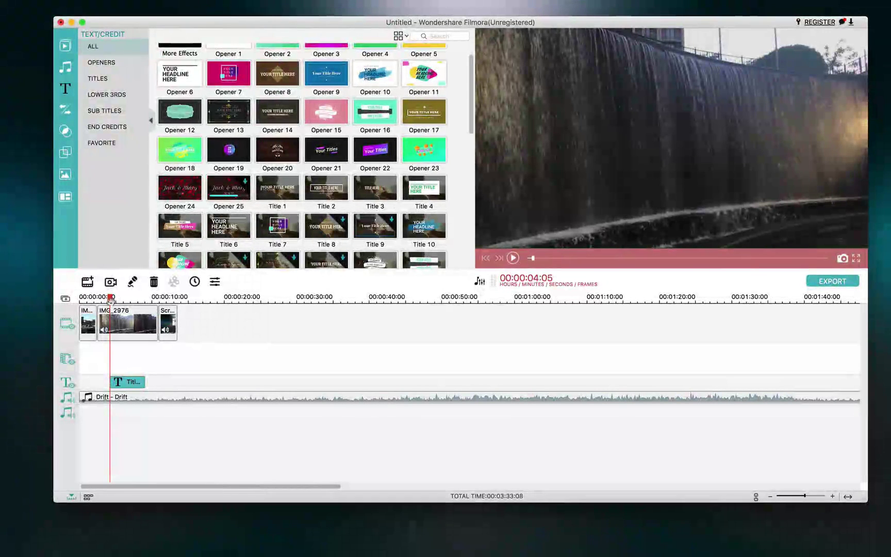
Step: Change the title text to 'This is a title' and remove the subtitle line
double_click(129, 382)
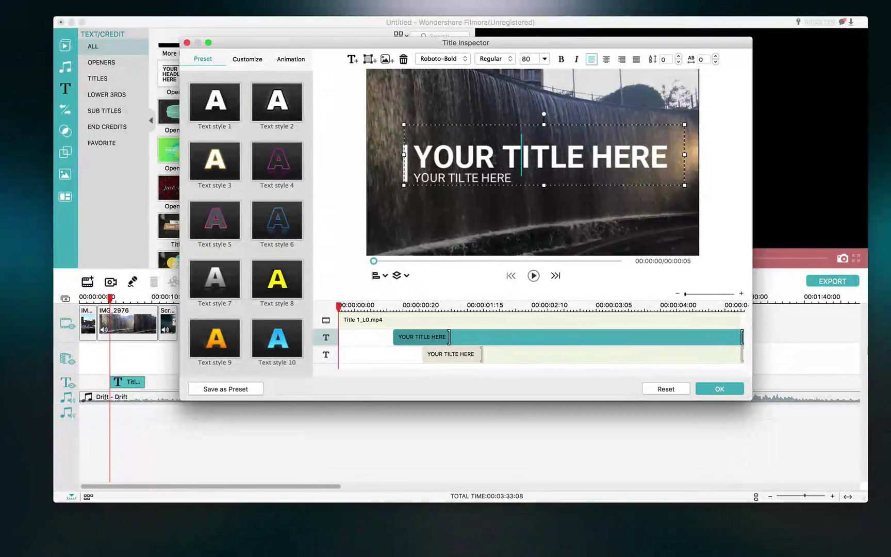
double_click(493, 160)
type("This is a title")
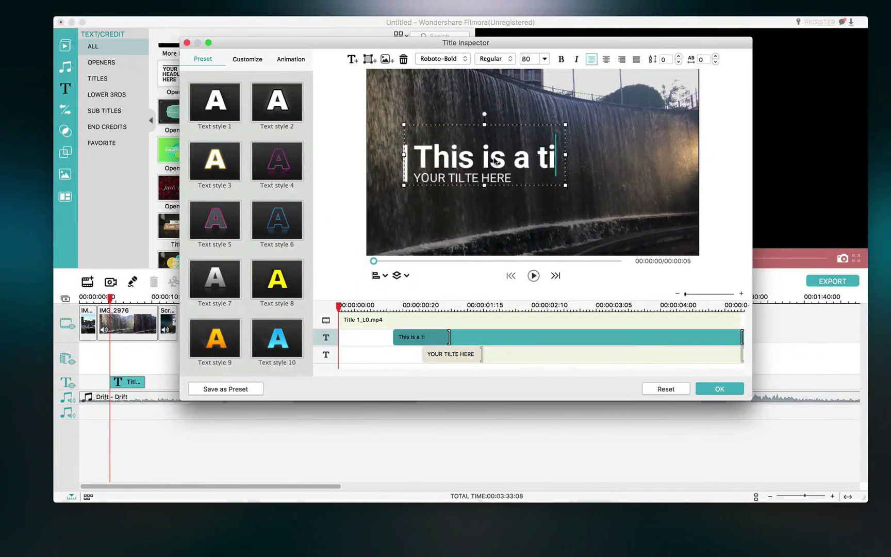
left_click(485, 180)
double_click(485, 179)
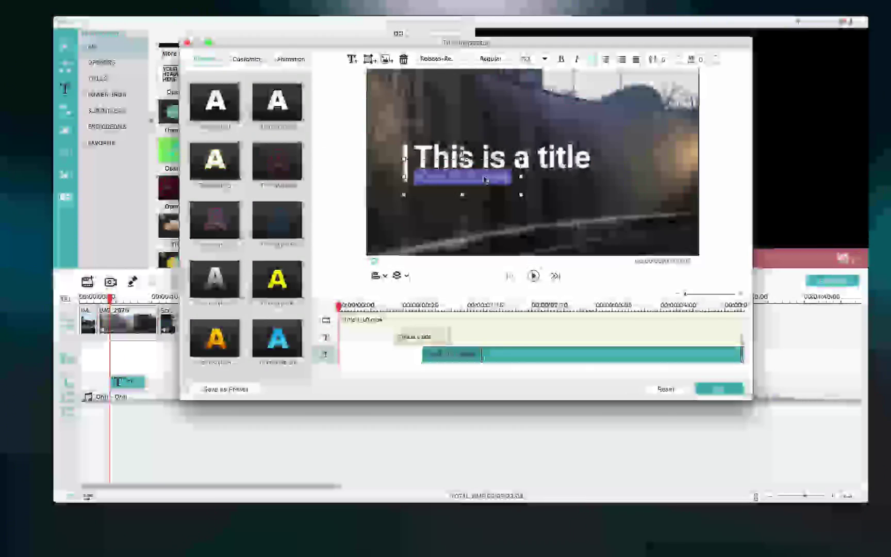
key("BackSpace")
left_click(579, 184)
left_click(462, 225)
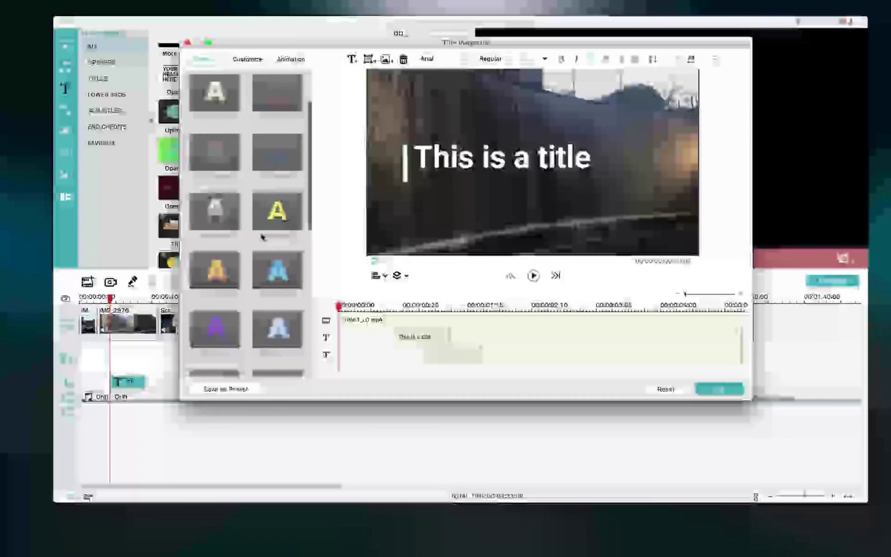
Step: Review the title's customization and animation options, apply the changes, and play the preview
left_click(249, 59)
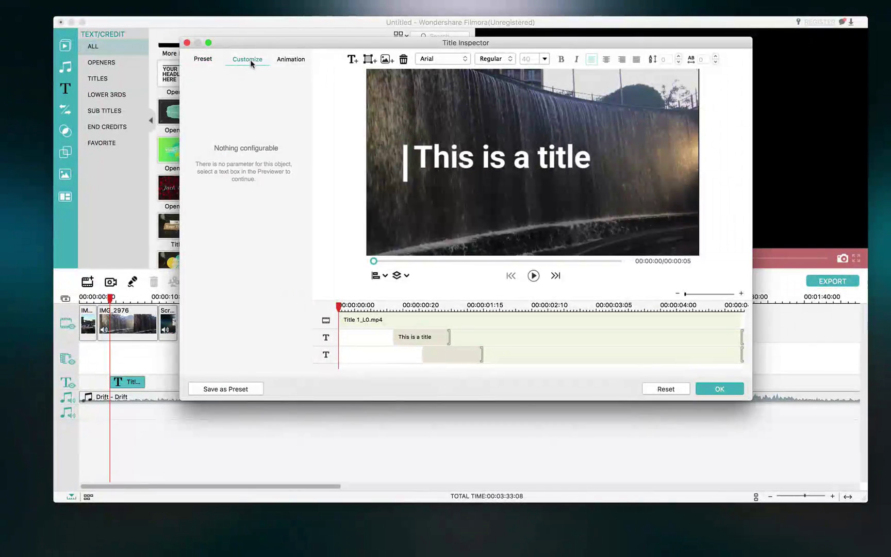
left_click(301, 60)
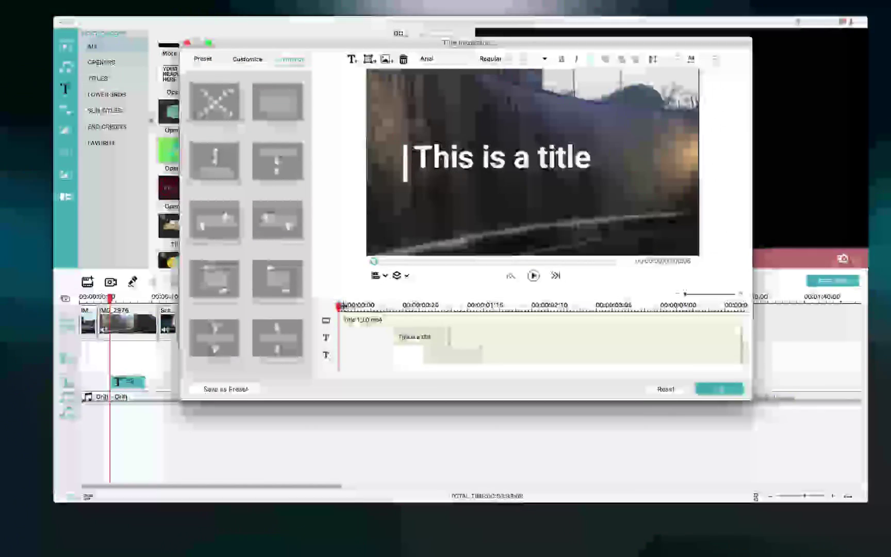
scroll(379, 310, "up", 2)
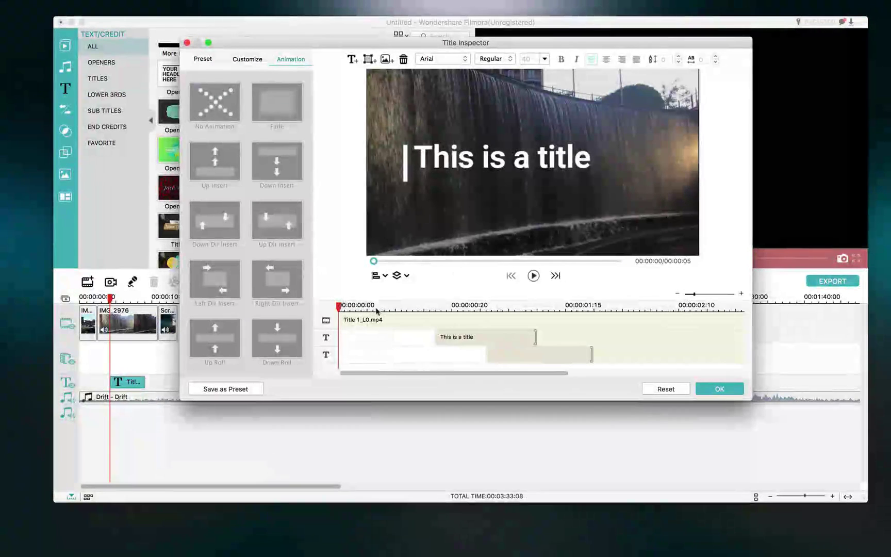
left_click(428, 306)
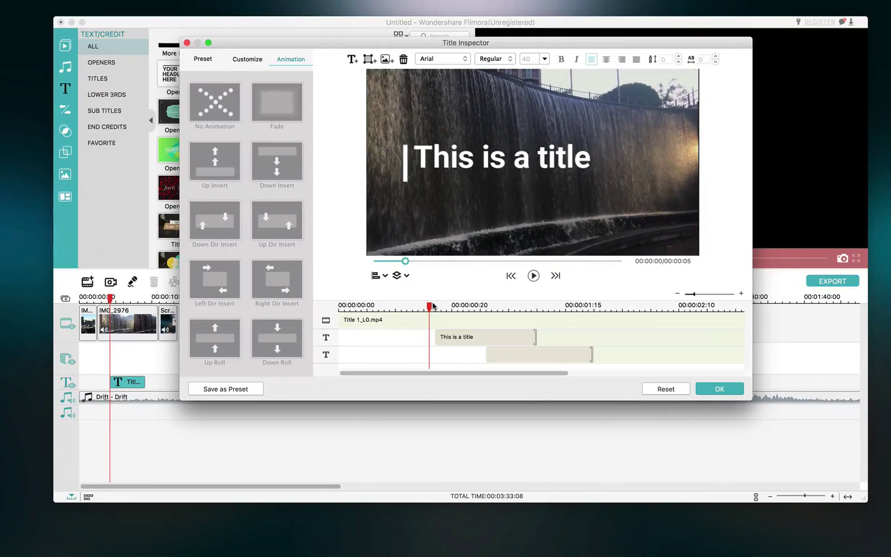
left_click(717, 389)
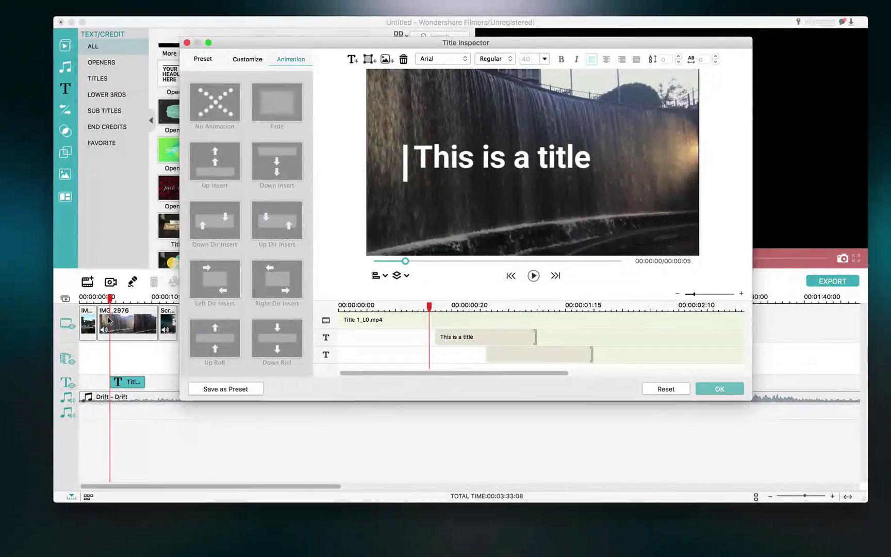
key("space")
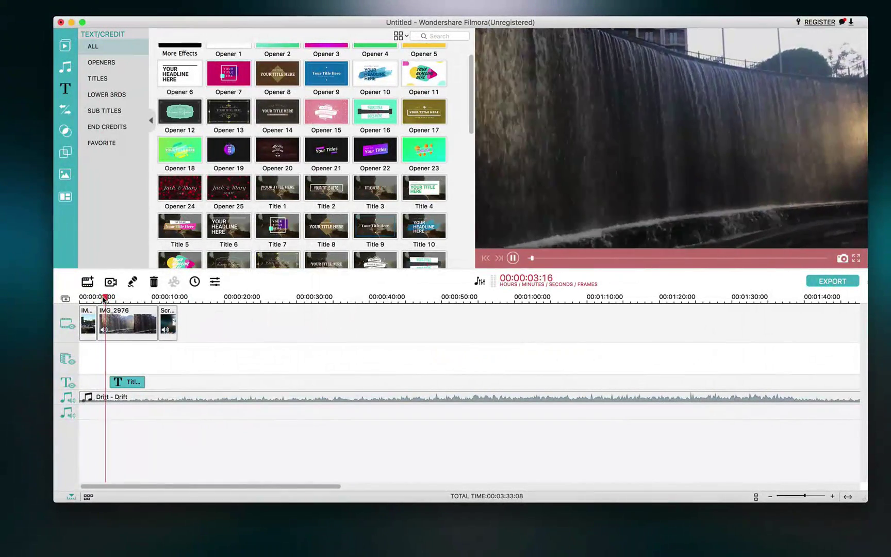
Step: Stop playback and mute the IMG_2976 clip's audio
key("space")
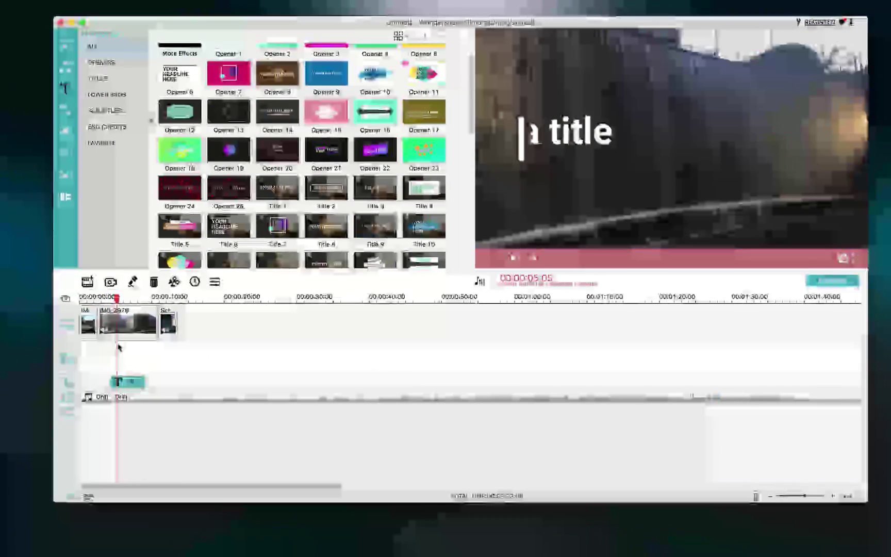
left_click(104, 329)
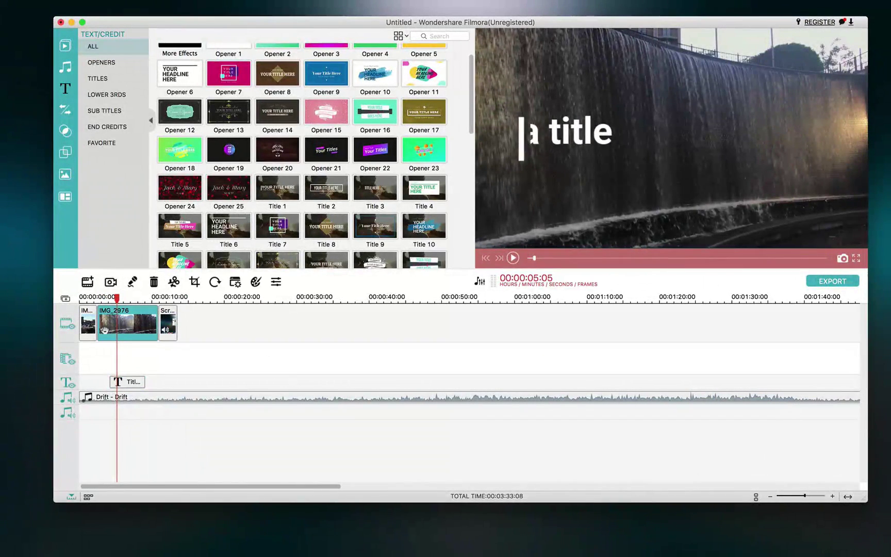
right_click(104, 330)
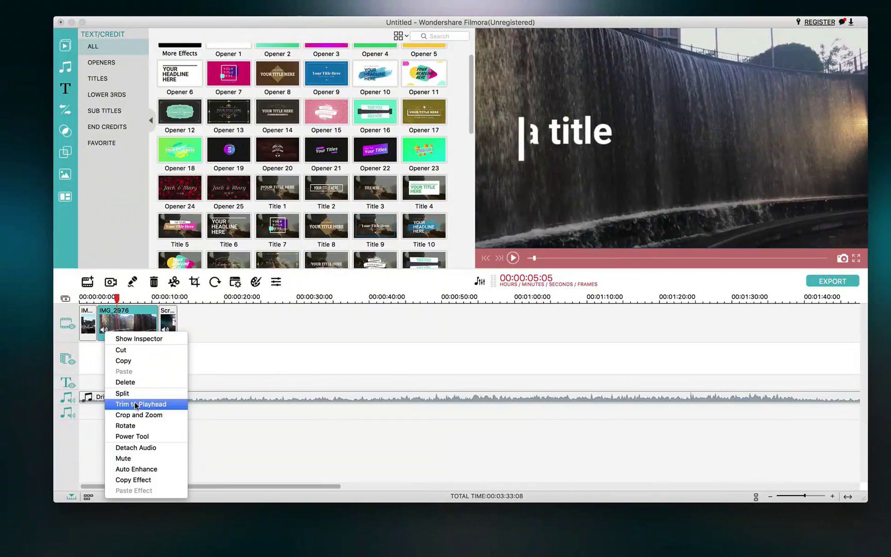
left_click(137, 458)
Step: Play the preview again and browse the Titles, Lower 3rds and Sub Titles categories
key("space")
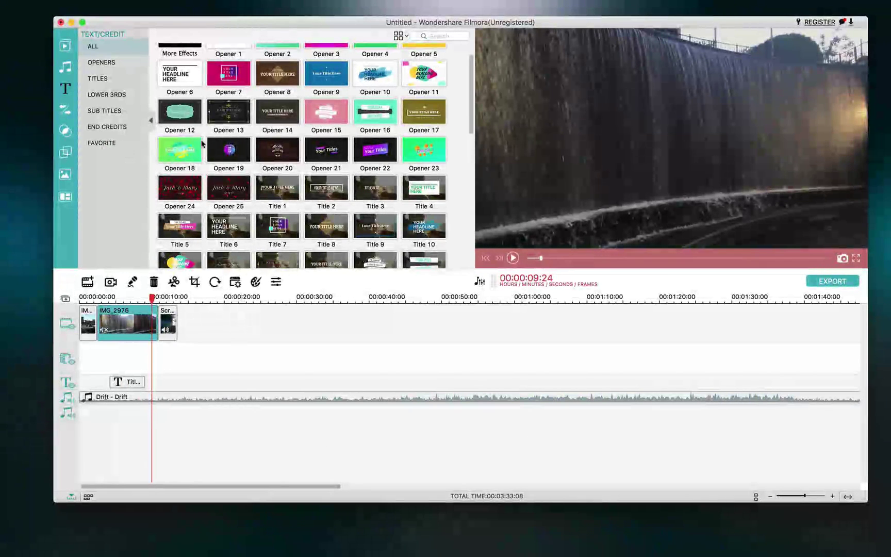
left_click(122, 86)
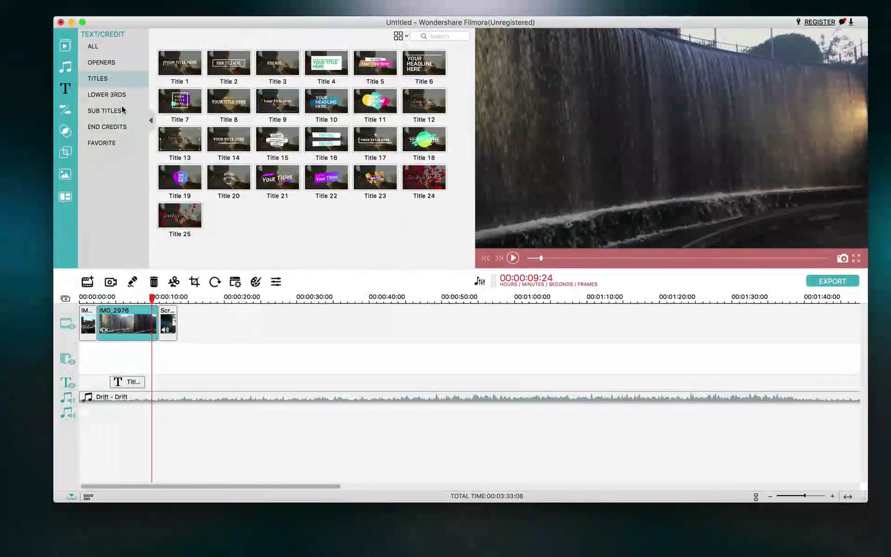
left_click(119, 95)
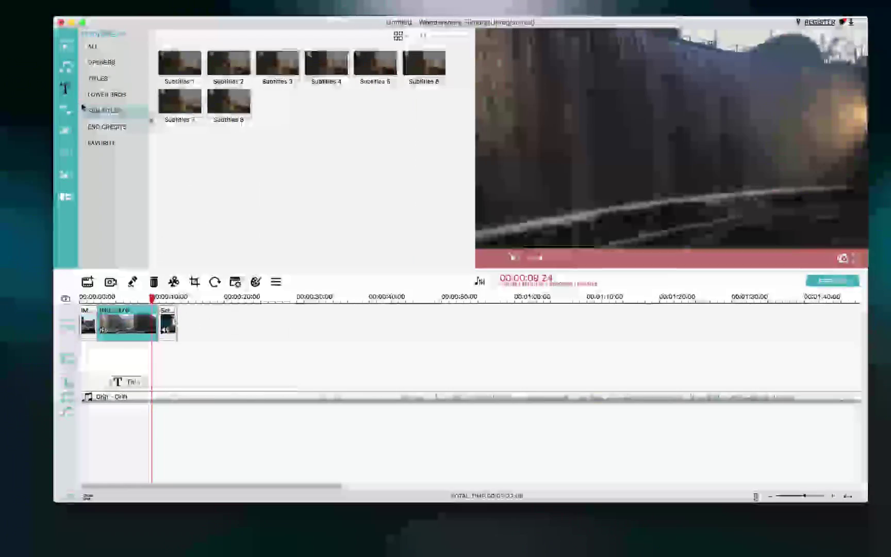
Step: Add a Morph transition between the IMG_2976 clip and the following clip
left_click(65, 110)
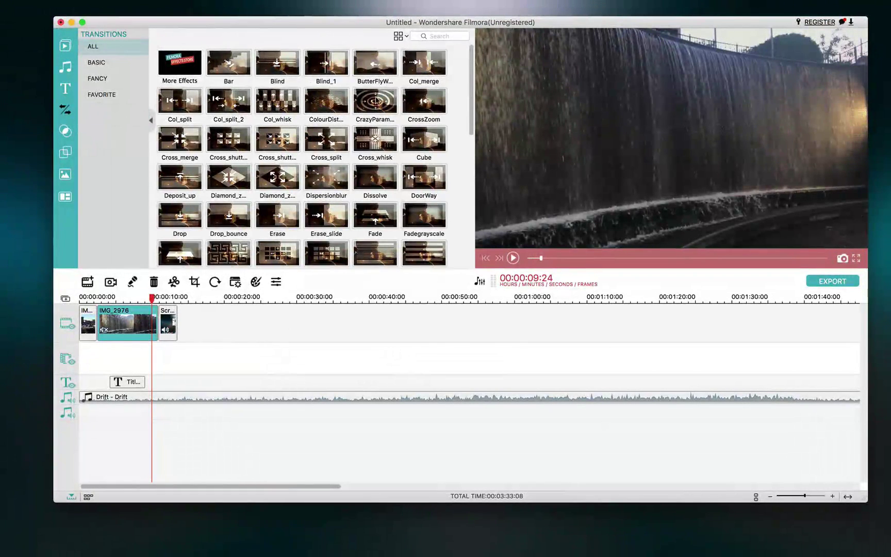
scroll(376, 101, "down", 3)
scroll(375, 101, "down", 3)
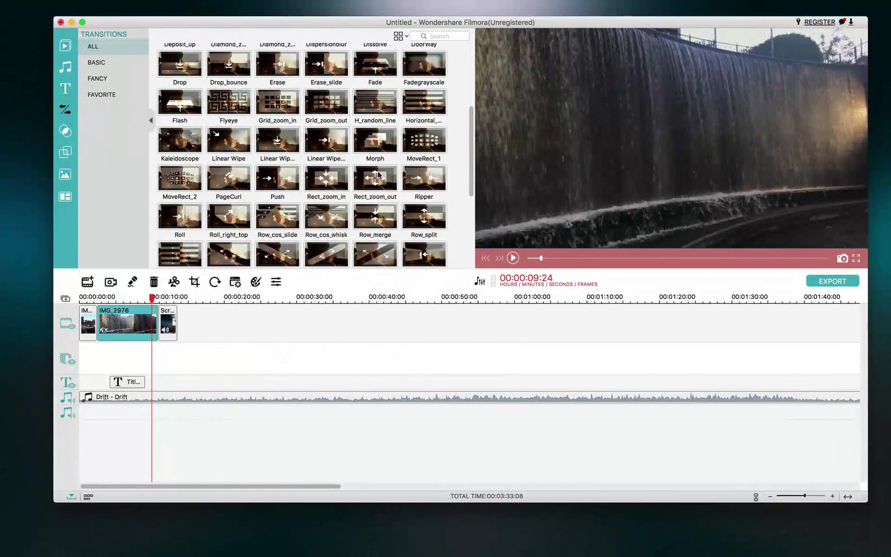
scroll(379, 175, "up", 2)
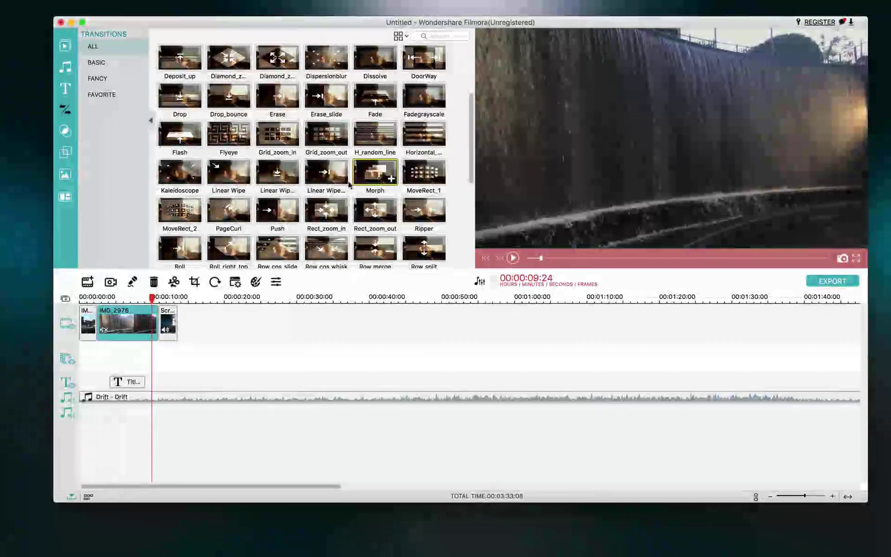
left_click_drag(375, 172, 164, 325)
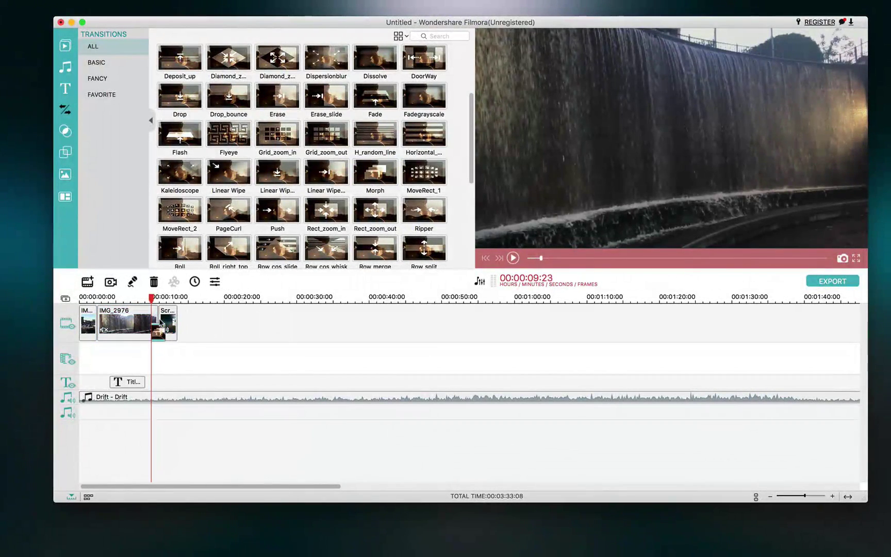
Step: Browse the Basic, Fancy and Favorite transition categories, then bring up the Filters library
left_click(96, 63)
left_click(97, 78)
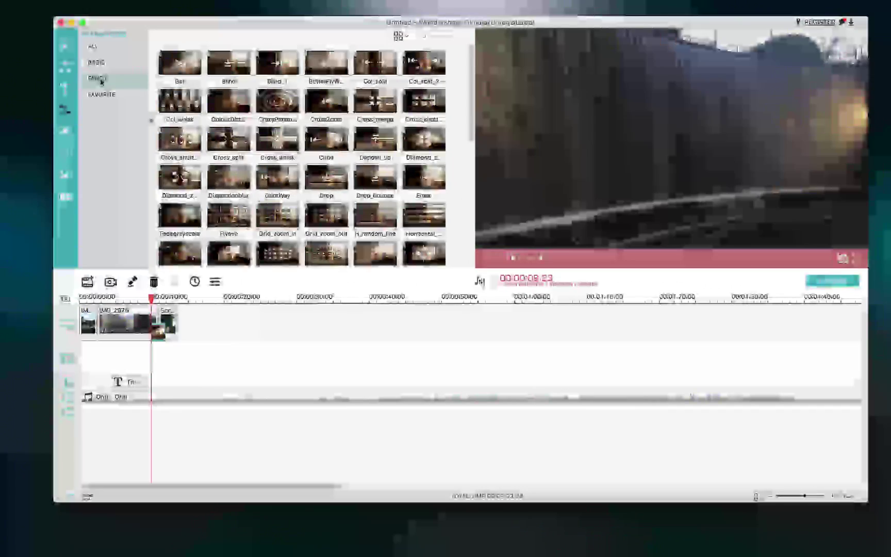
left_click(102, 93)
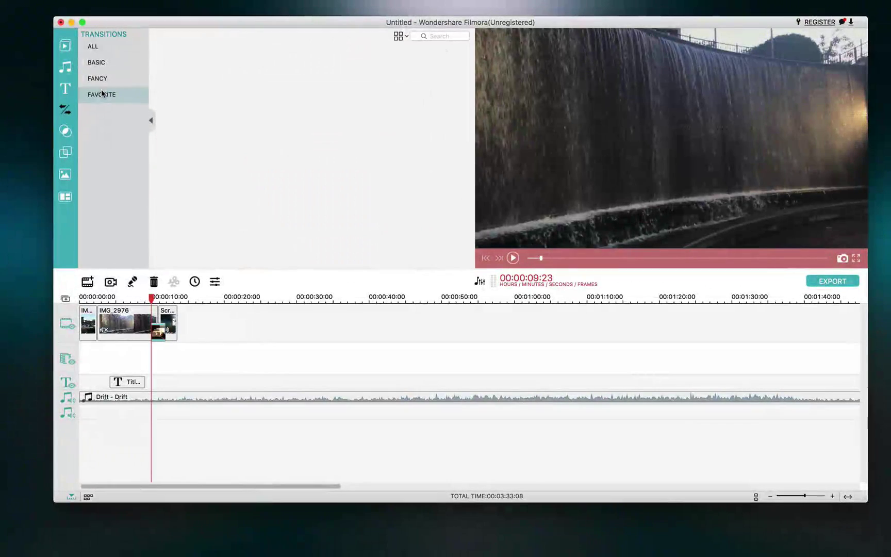
left_click(64, 131)
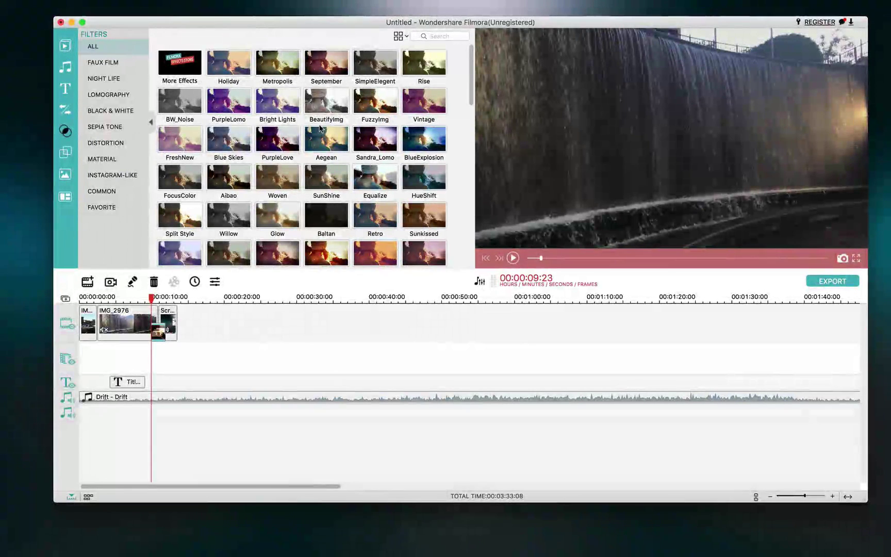
Step: Apply the BlueExplosion filter at the timeline start and browse the Distortion, Instagram-like, Common and Favorite filters
scroll(319, 128, "down", 3)
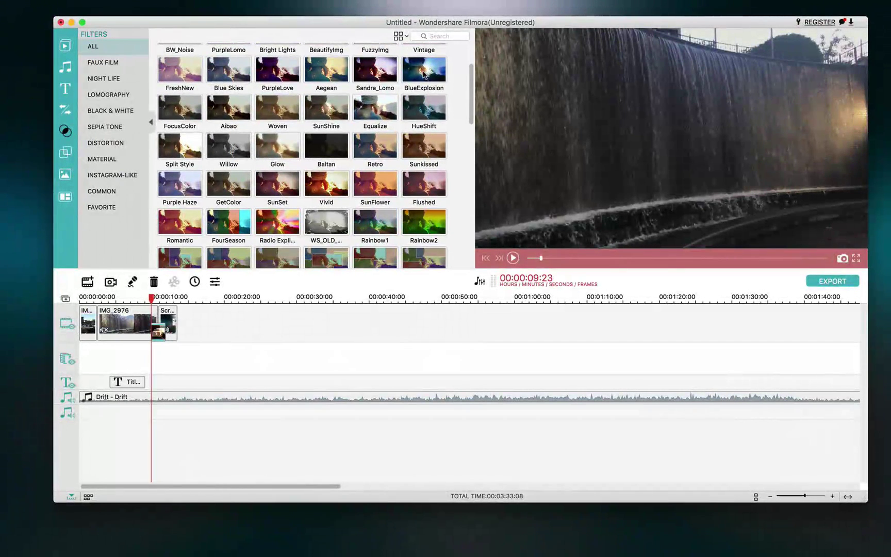
left_click_drag(424, 74, 89, 343)
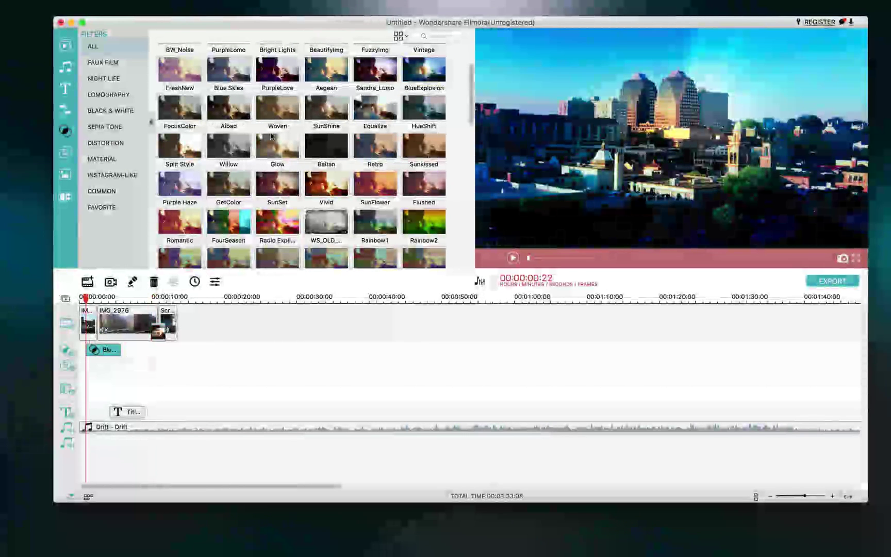
left_click(109, 144)
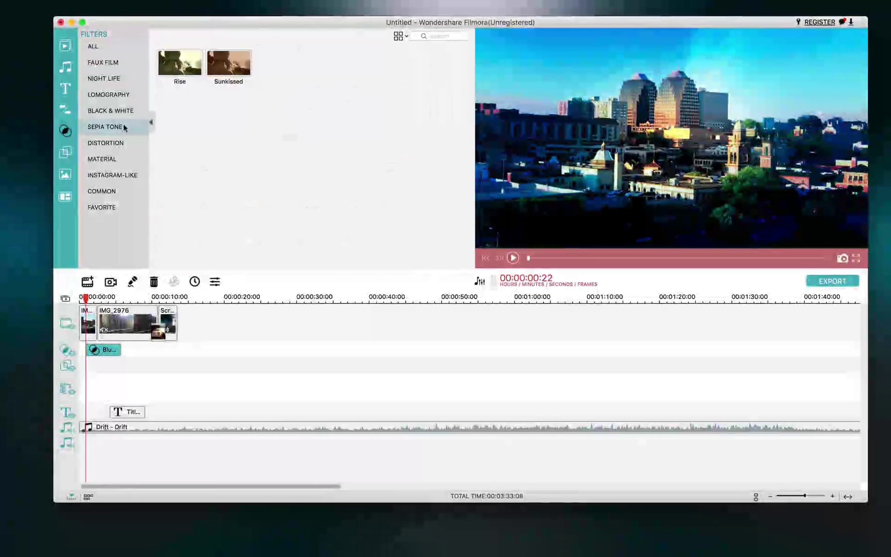
left_click(113, 175)
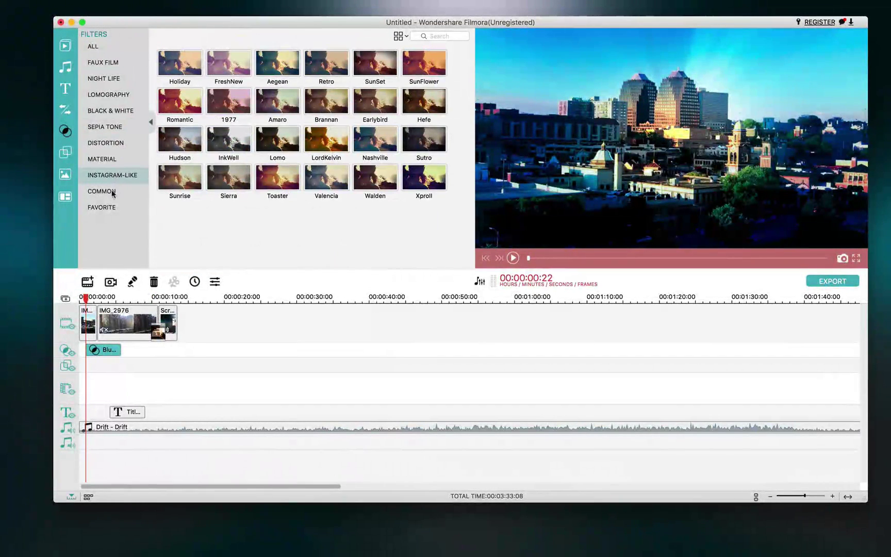
left_click(103, 192)
left_click(111, 207)
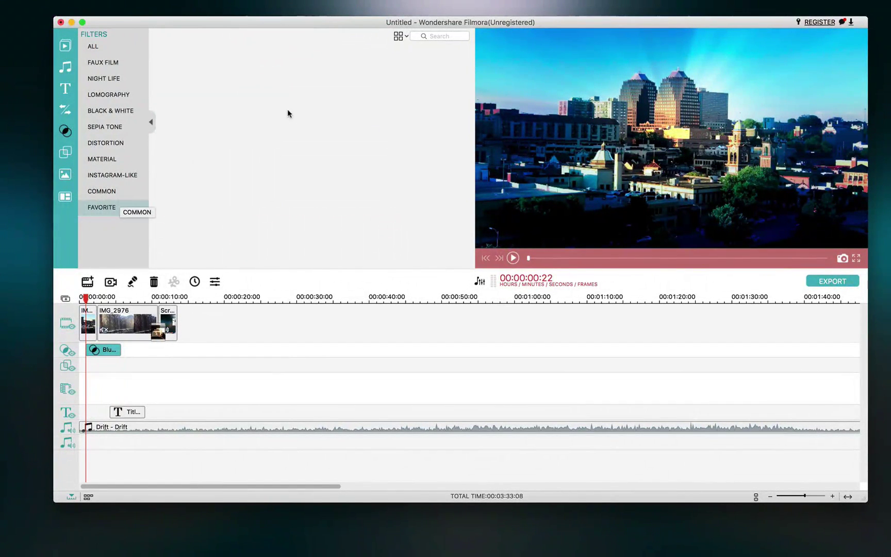
Step: Add a Common filter to favourites, then bring up the Overlays library
left_click(110, 195)
left_click(110, 206)
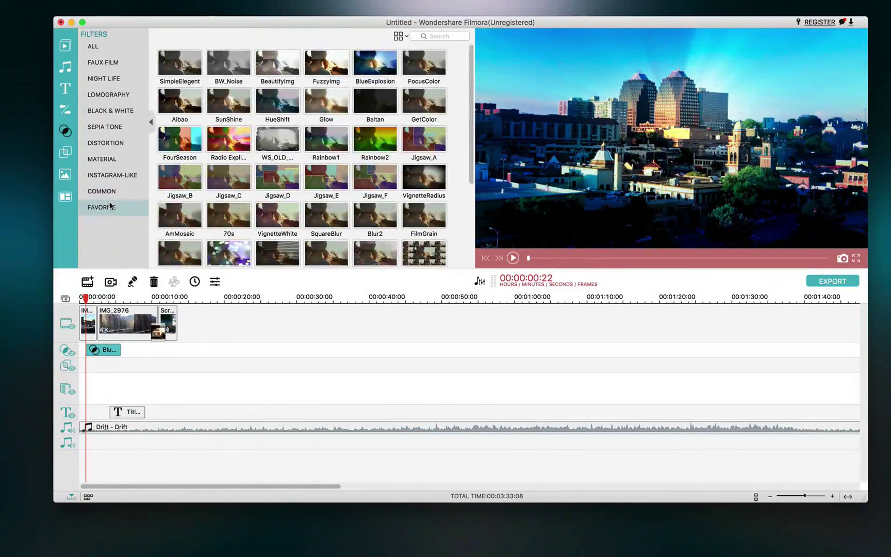
left_click(110, 192)
right_click(259, 176)
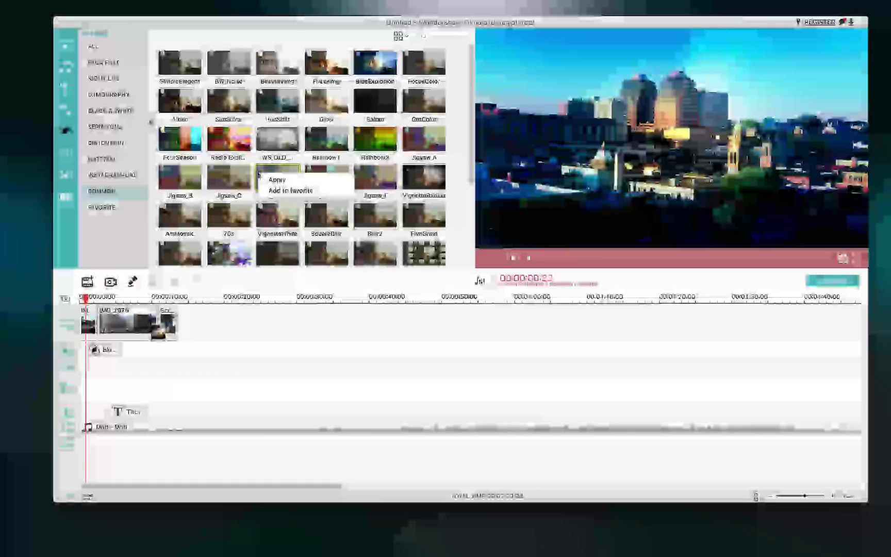
left_click(296, 191)
left_click(66, 153)
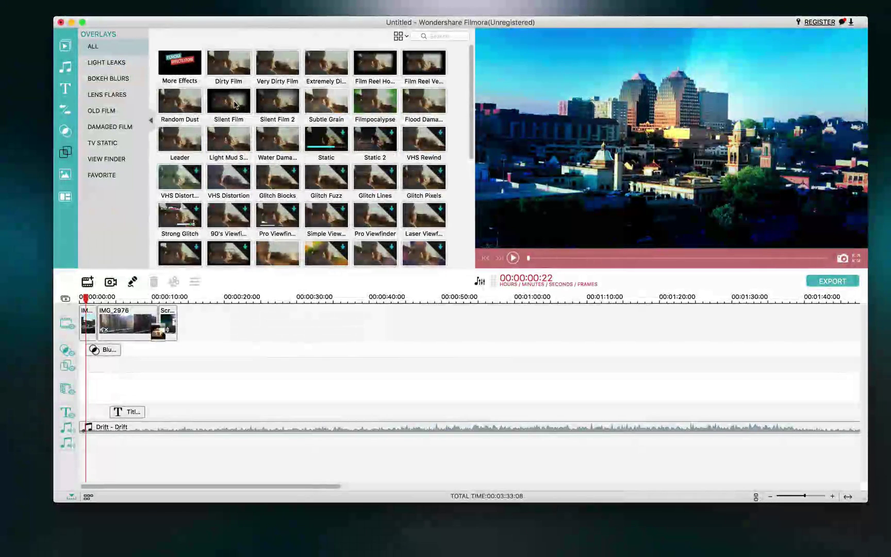
Step: Preview the Silent Film and Static overlays, then narrow the list to the Old Film overlays
left_click(235, 105)
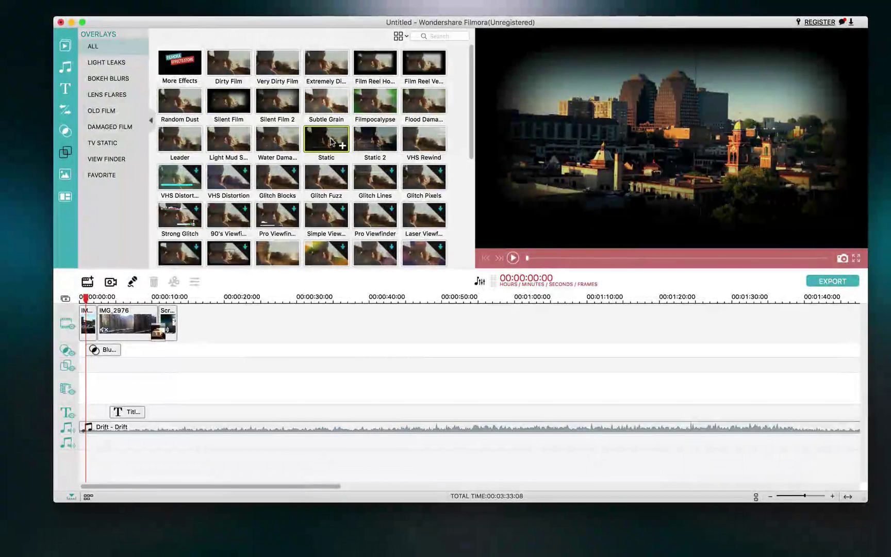
left_click(332, 143)
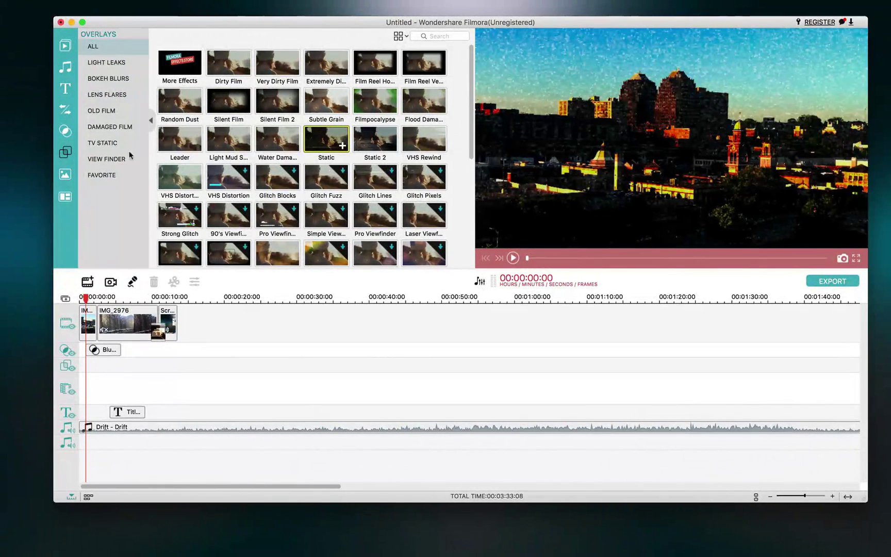
left_click(110, 143)
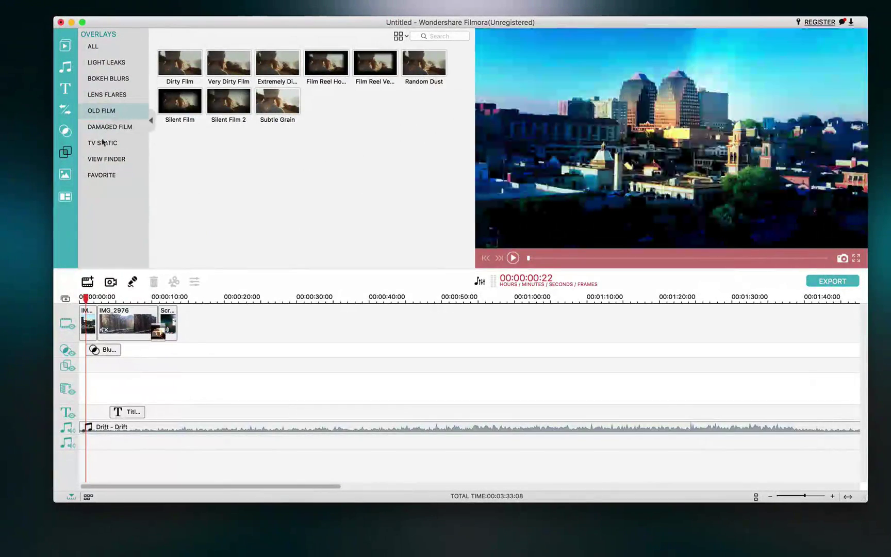
Step: Place the POPULAR badge element on a new timeline track and check it at 00:00:02:22
left_click(65, 176)
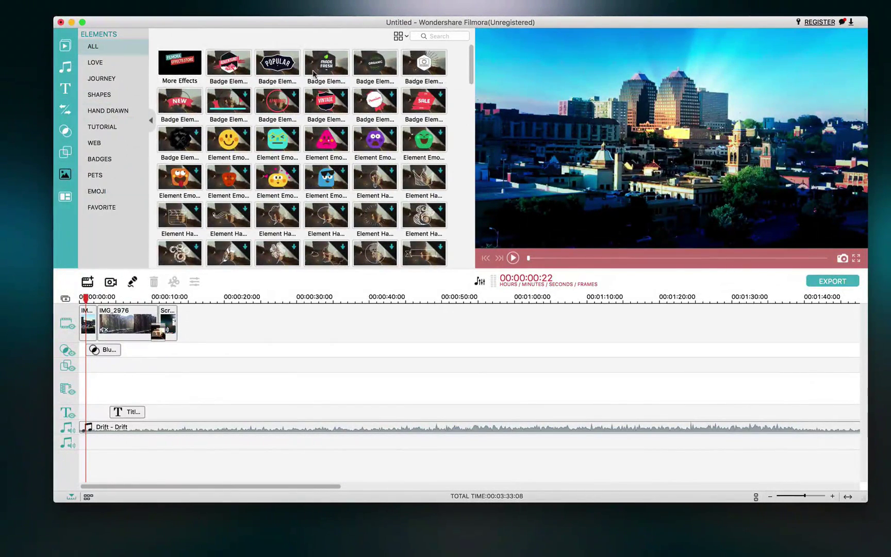
scroll(341, 181, "down", 5)
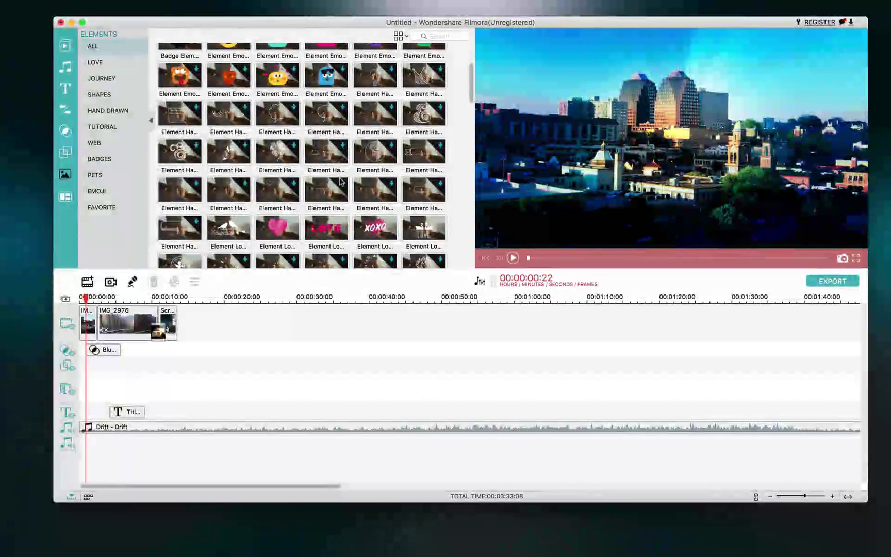
scroll(338, 163, "down", 10)
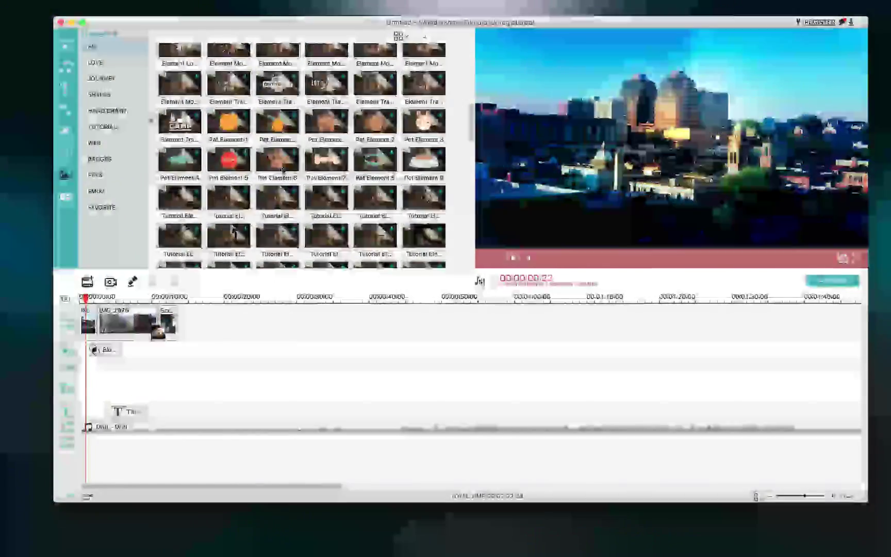
scroll(288, 160, "up", 12)
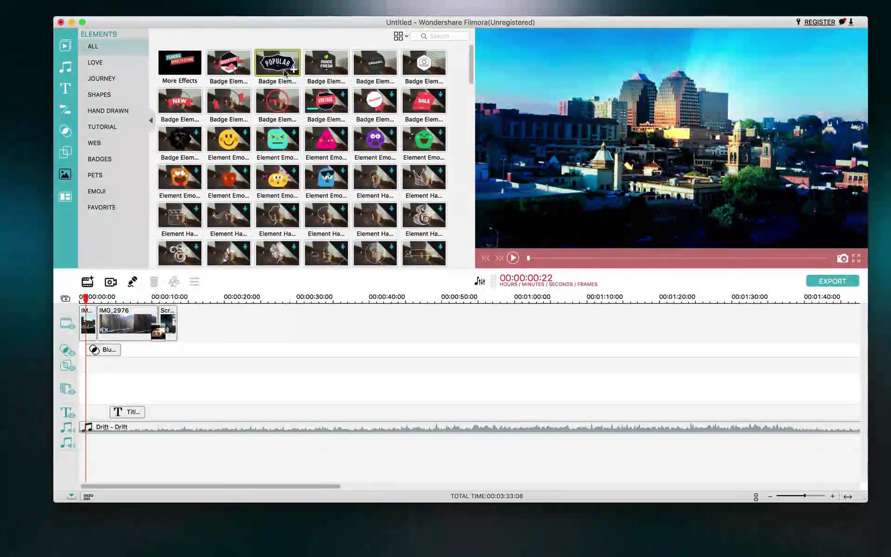
left_click(279, 67)
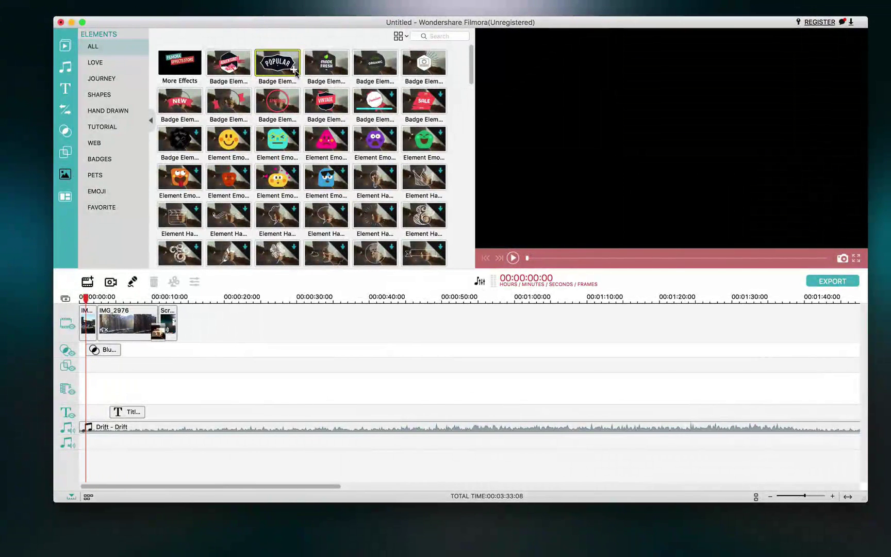
left_click_drag(295, 72, 103, 386)
left_click(108, 373)
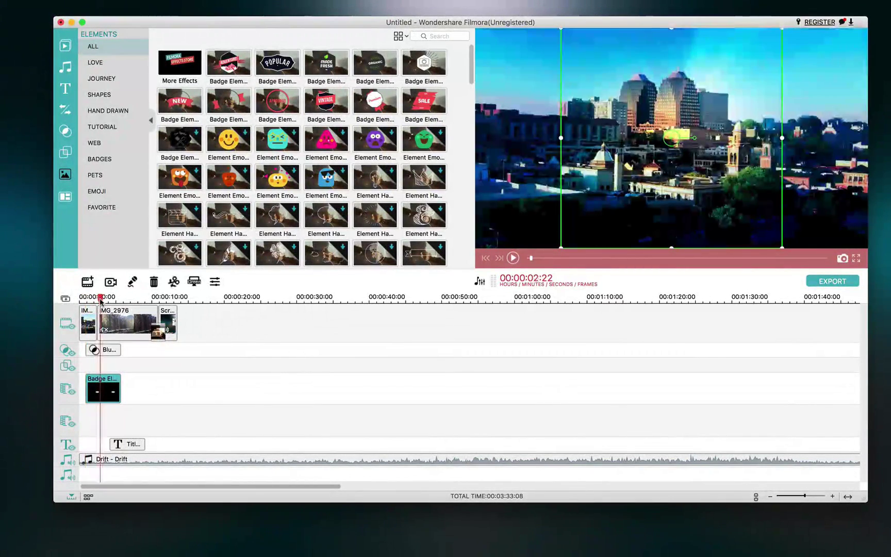
left_click(101, 299)
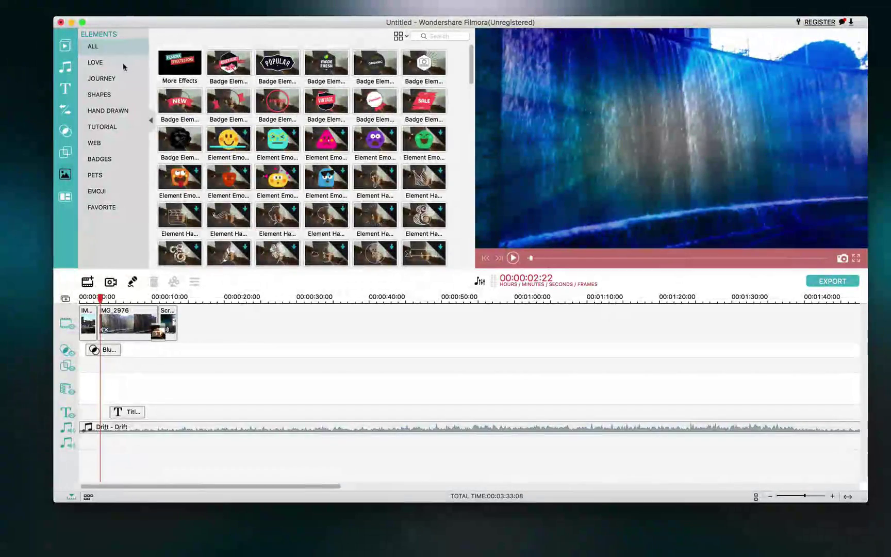
Step: Browse the Emoji, Web, Shapes and Journey element categories, then show the split-screen layouts
left_click(103, 190)
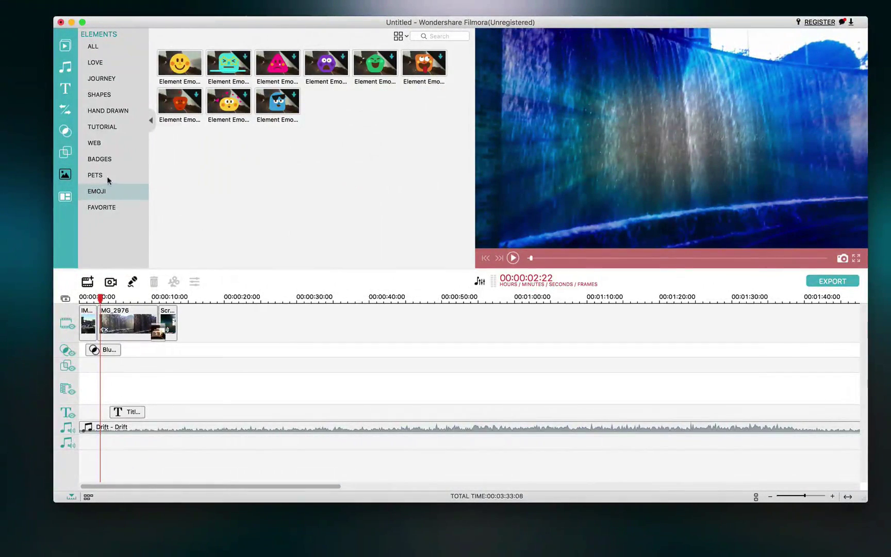
left_click(106, 143)
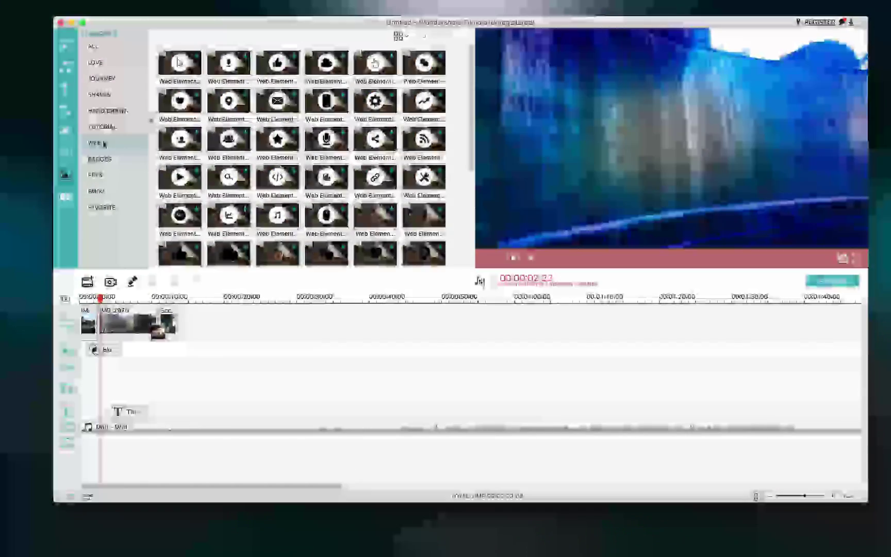
left_click(97, 98)
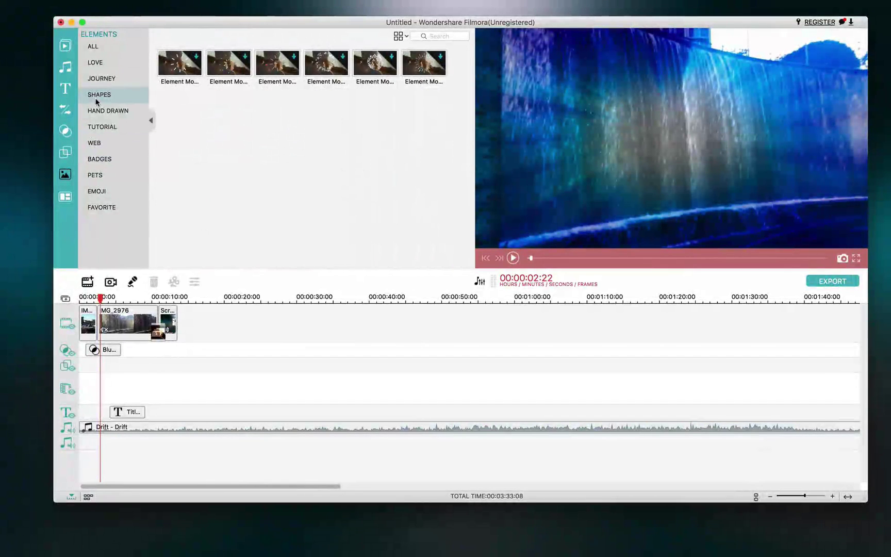
left_click(105, 79)
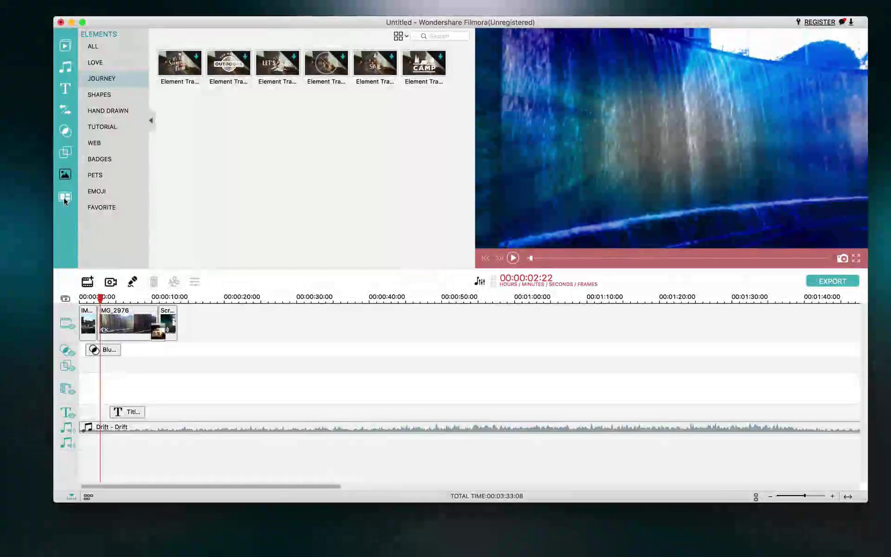
left_click(67, 198)
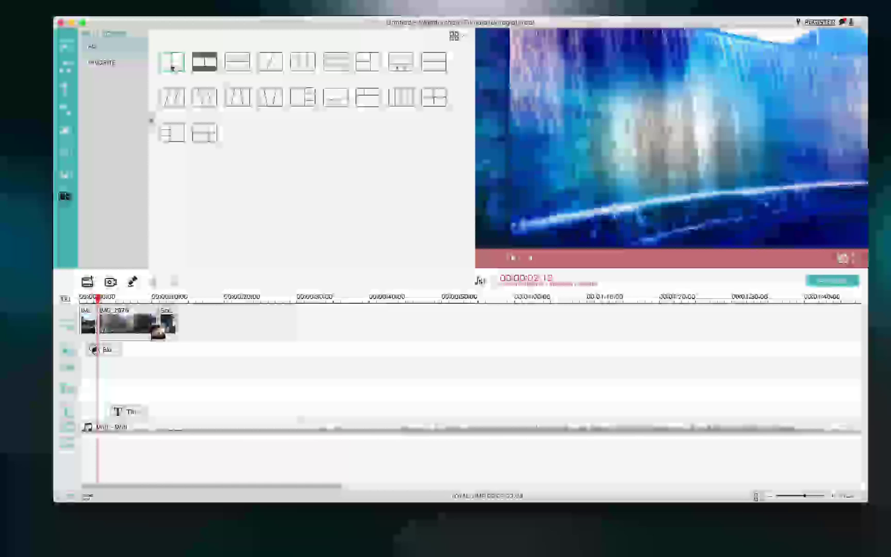
Step: Insert the two-panel 2 Screen A split screen at the playhead and open its inspector
left_click(170, 65)
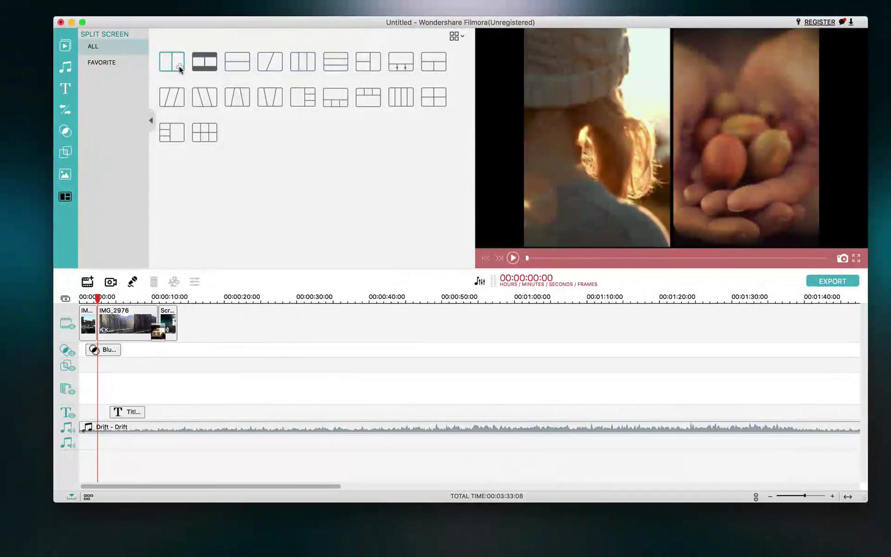
left_click(179, 65)
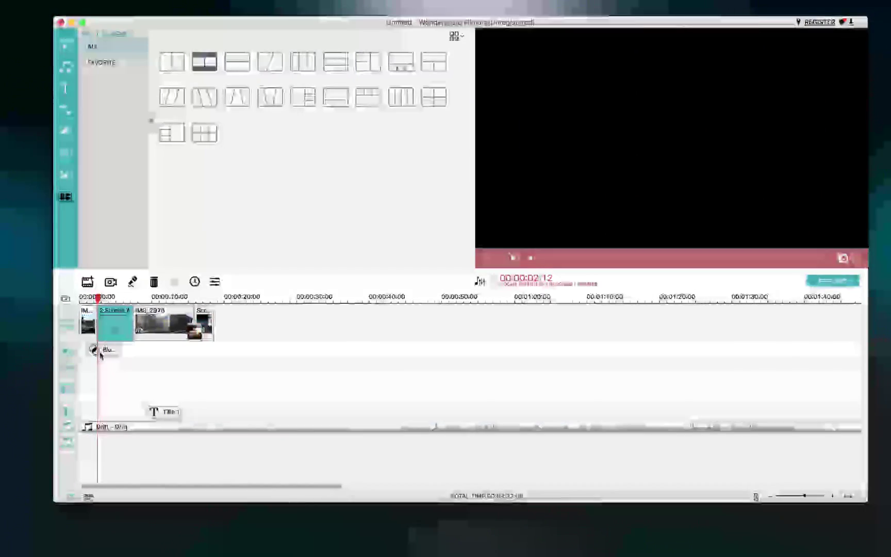
double_click(113, 325)
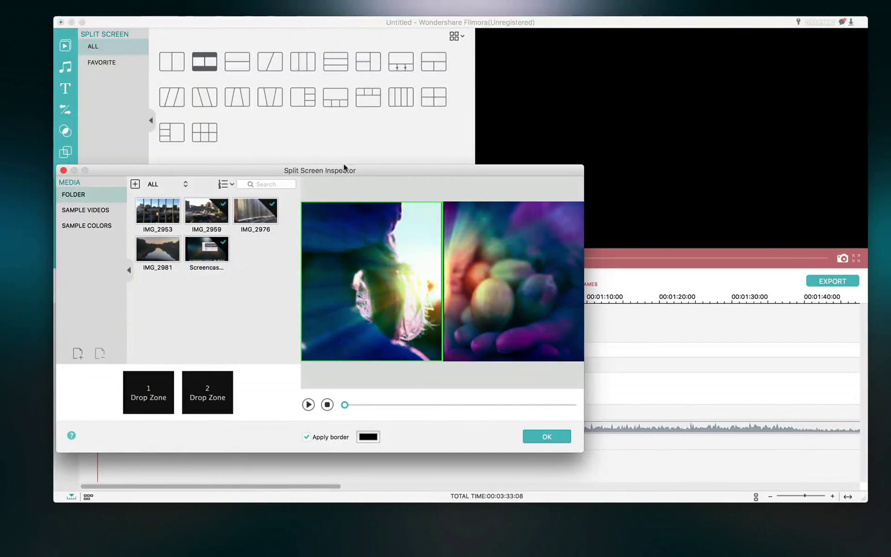
Step: Fill the split screen with IMG_2981 on the left and IMG_2953 on the right, with no border
left_click_drag(356, 170, 526, 99)
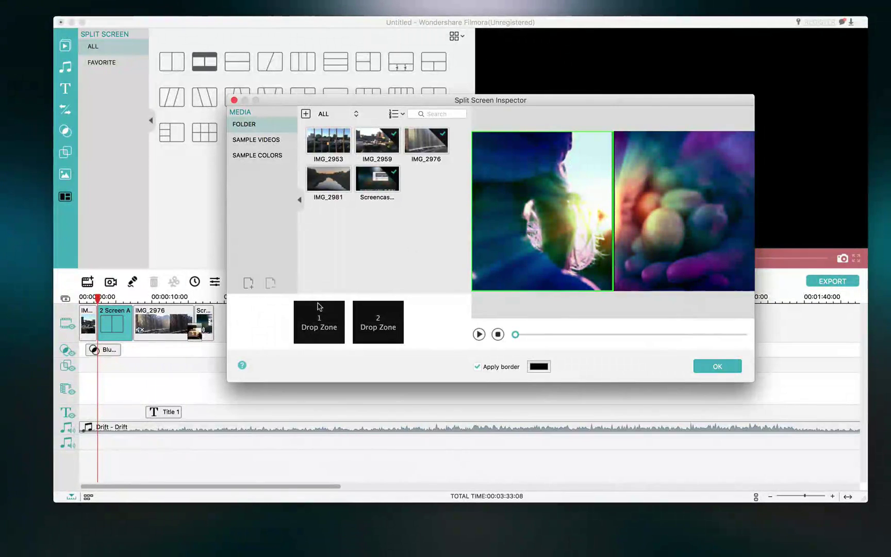
left_click(345, 186)
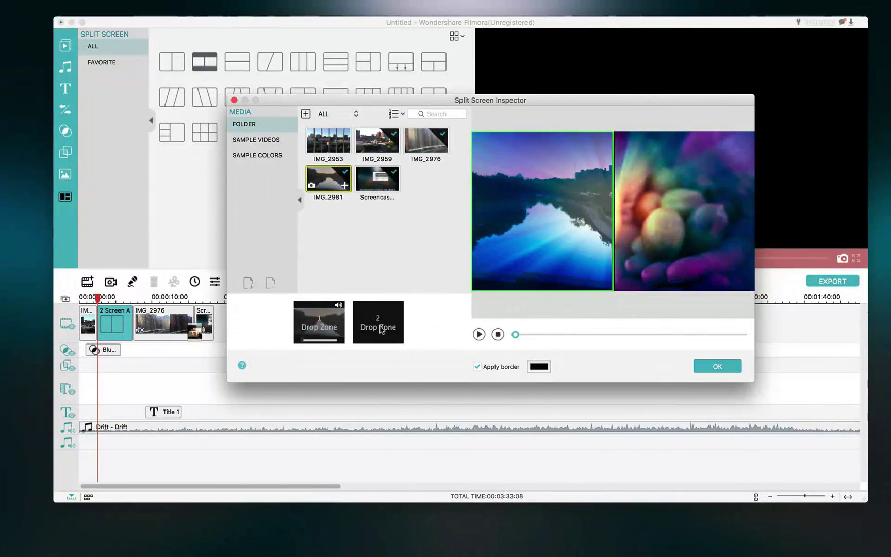
left_click(639, 240)
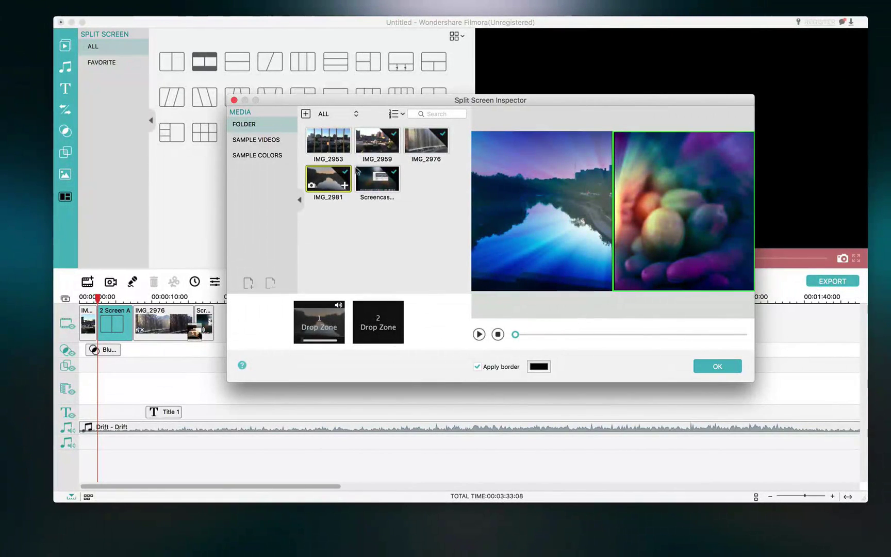
left_click_drag(328, 139, 379, 323)
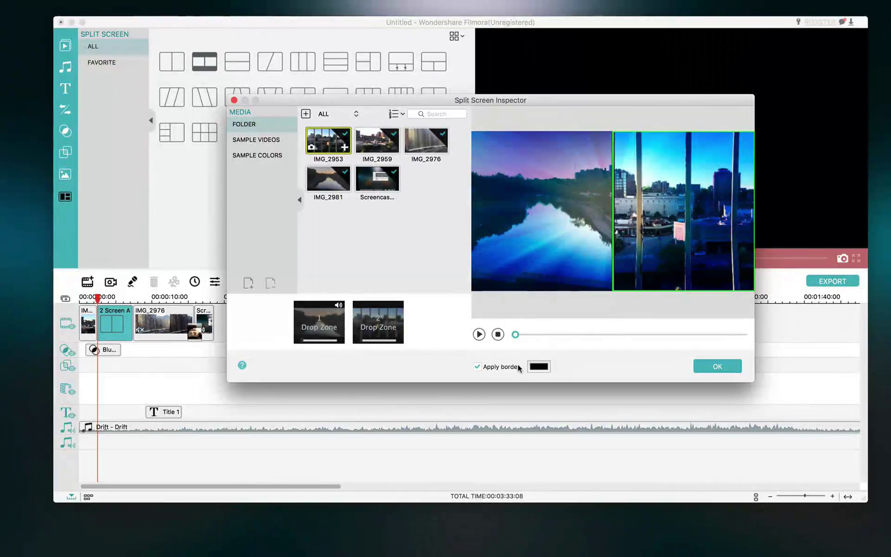
left_click(477, 367)
left_click(735, 370)
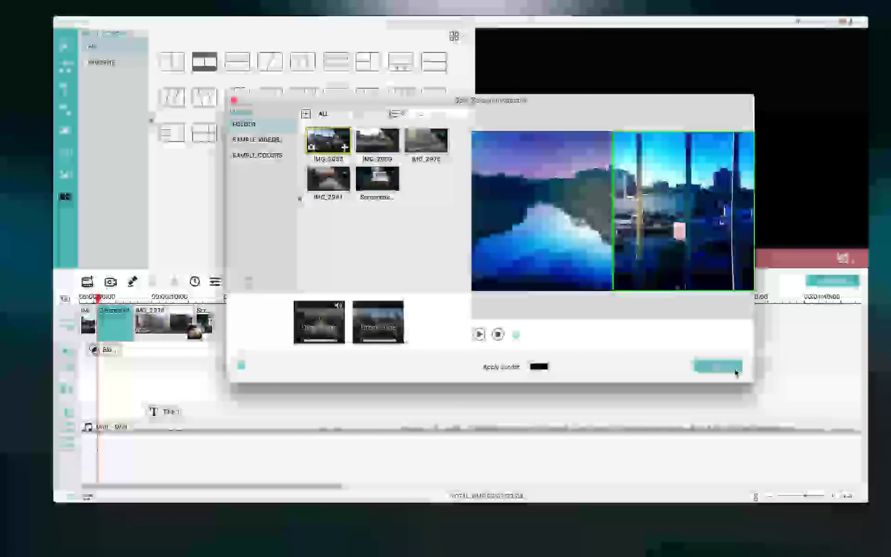
Step: Shift the Blue filter to start at IMG_2976, then play the whole project from the start
left_click_drag(110, 350, 155, 350)
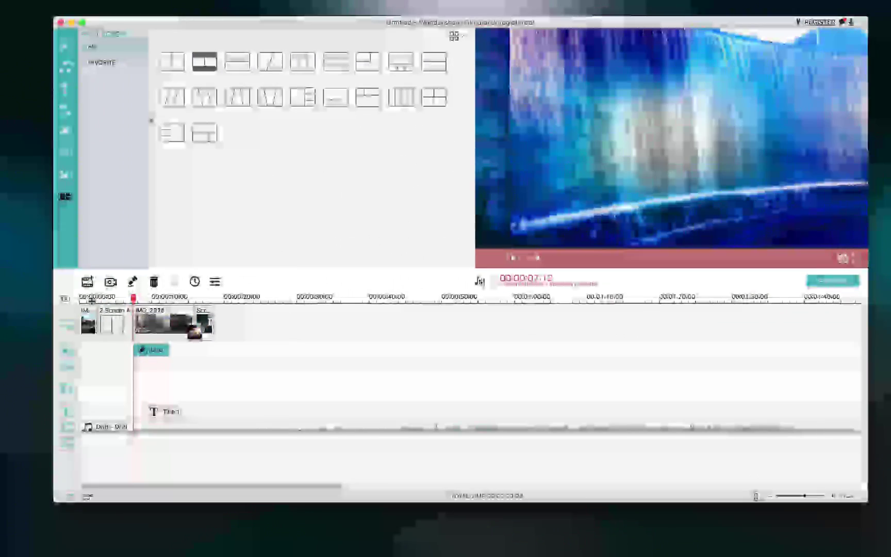
key("super+minus")
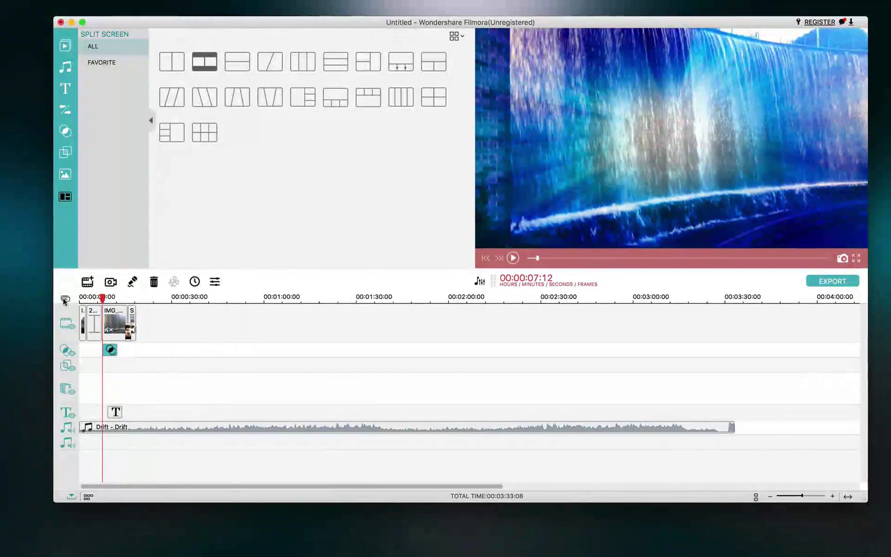
left_click_drag(105, 299, 56, 298)
key("space")
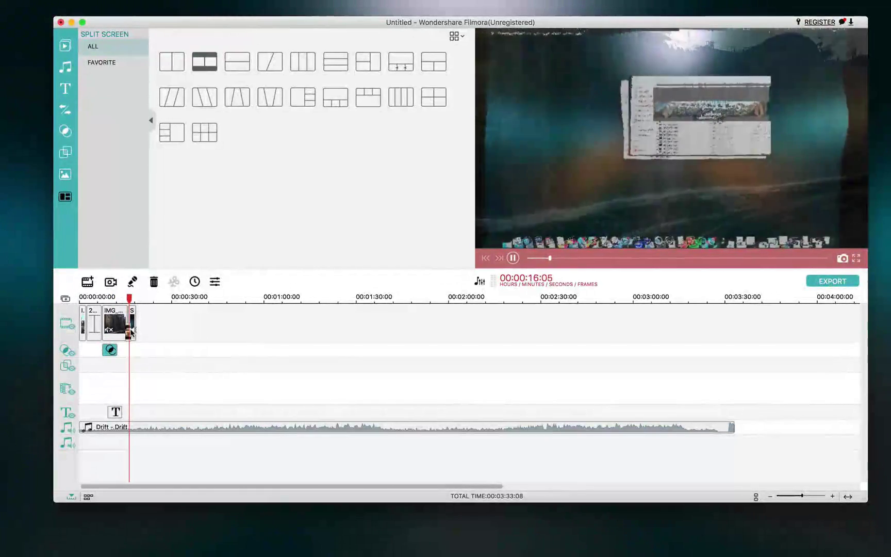
key("space")
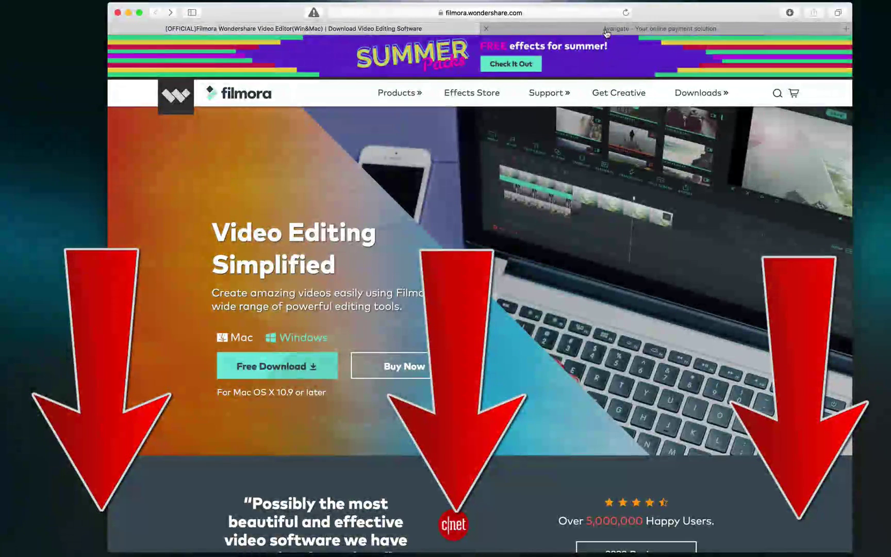
Step: Switch Safari to the Avangate checkout tab showing the $39.99 Filmora for Mac total
left_click(606, 32)
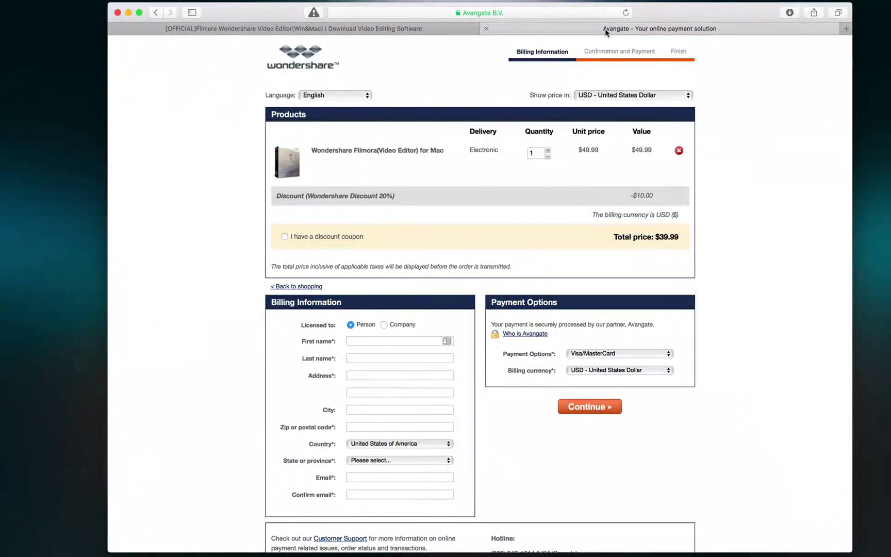